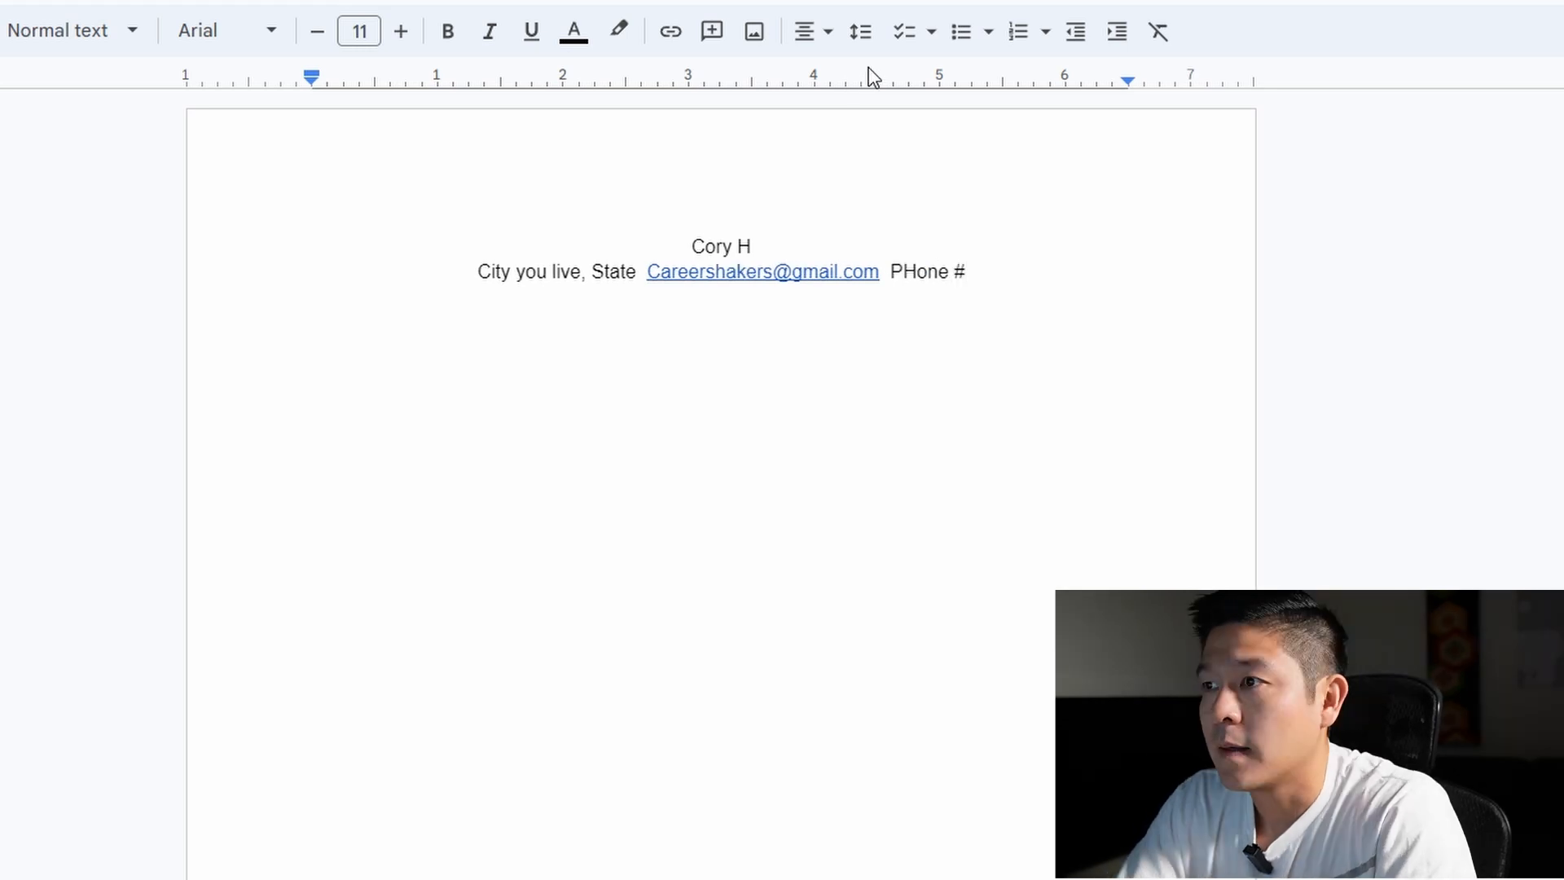
# Add a centred SUMMARY heading and left-align the new line beneath it
pyautogui.press('Return')
pyautogui.press('Return')
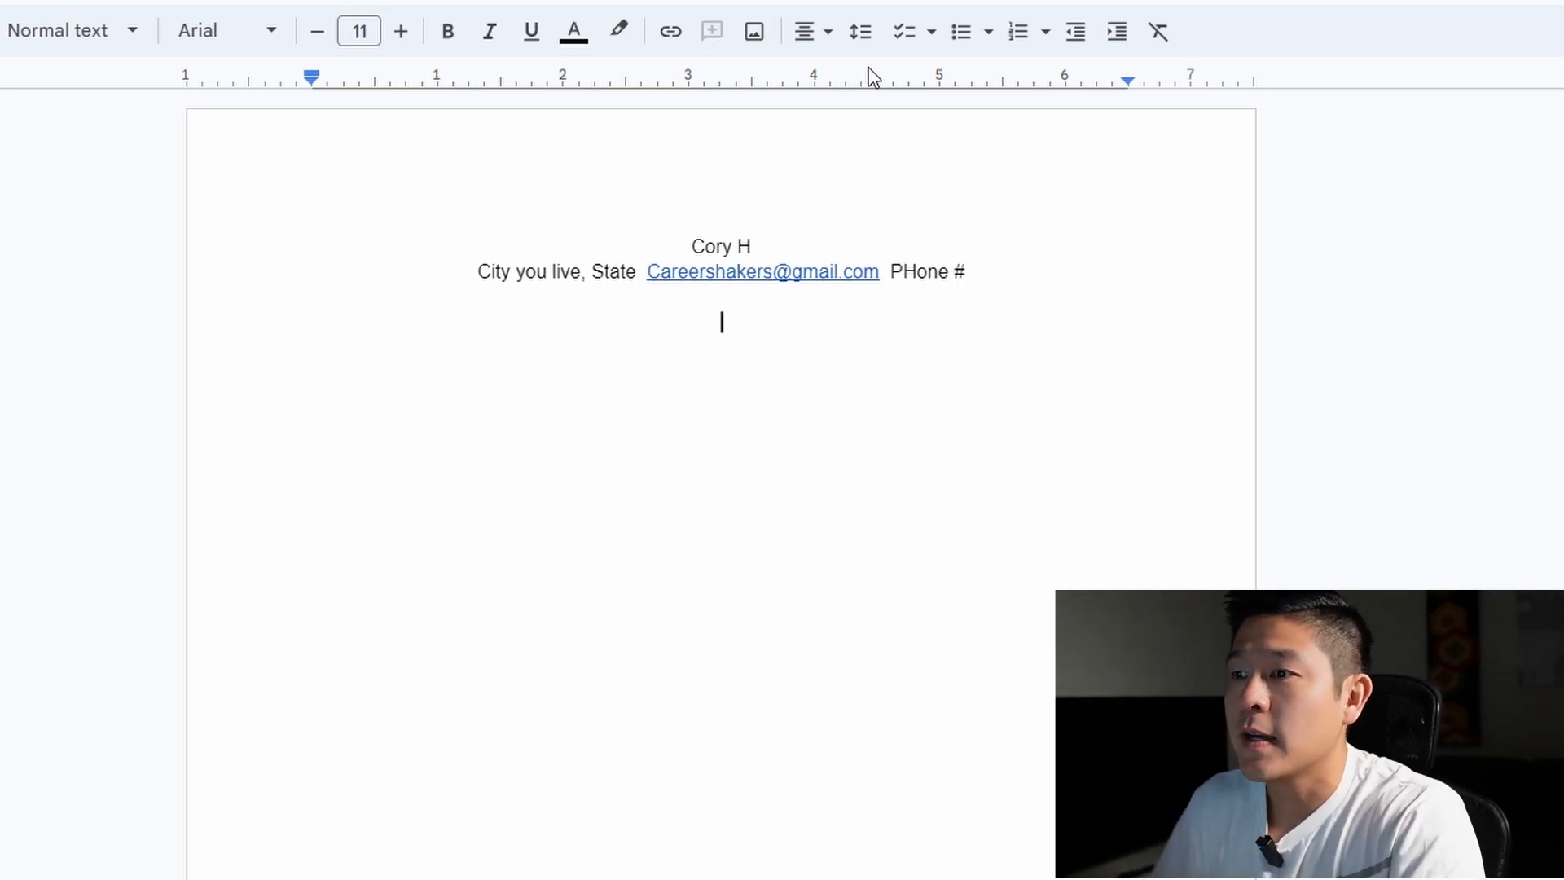
pyautogui.write('SUMMARY')
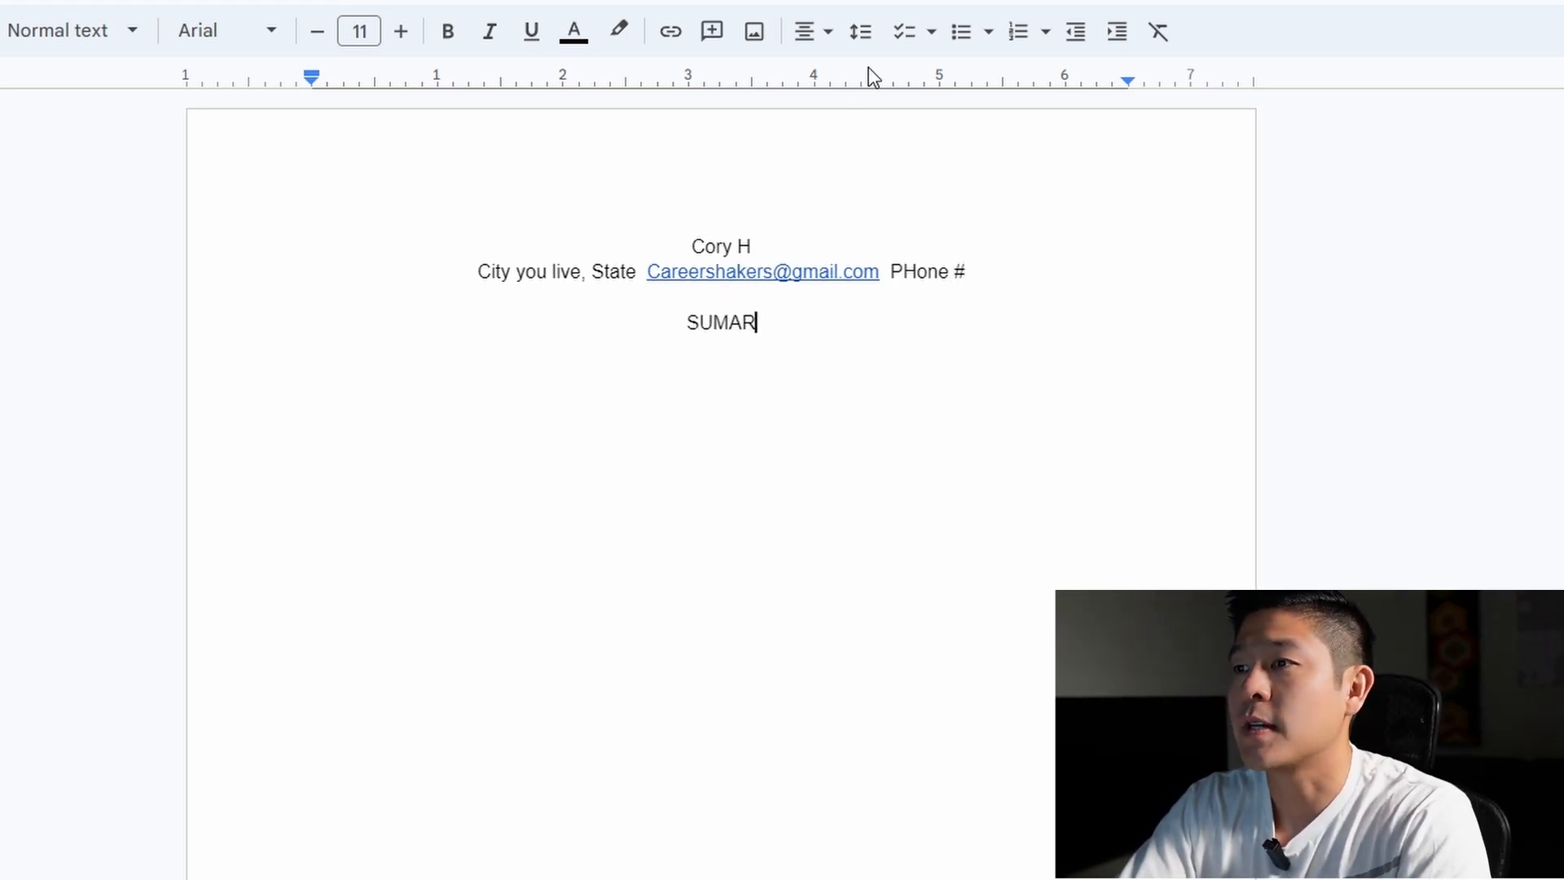
pyautogui.press('Return')
pyautogui.click(822, 37)
pyautogui.click(813, 78)
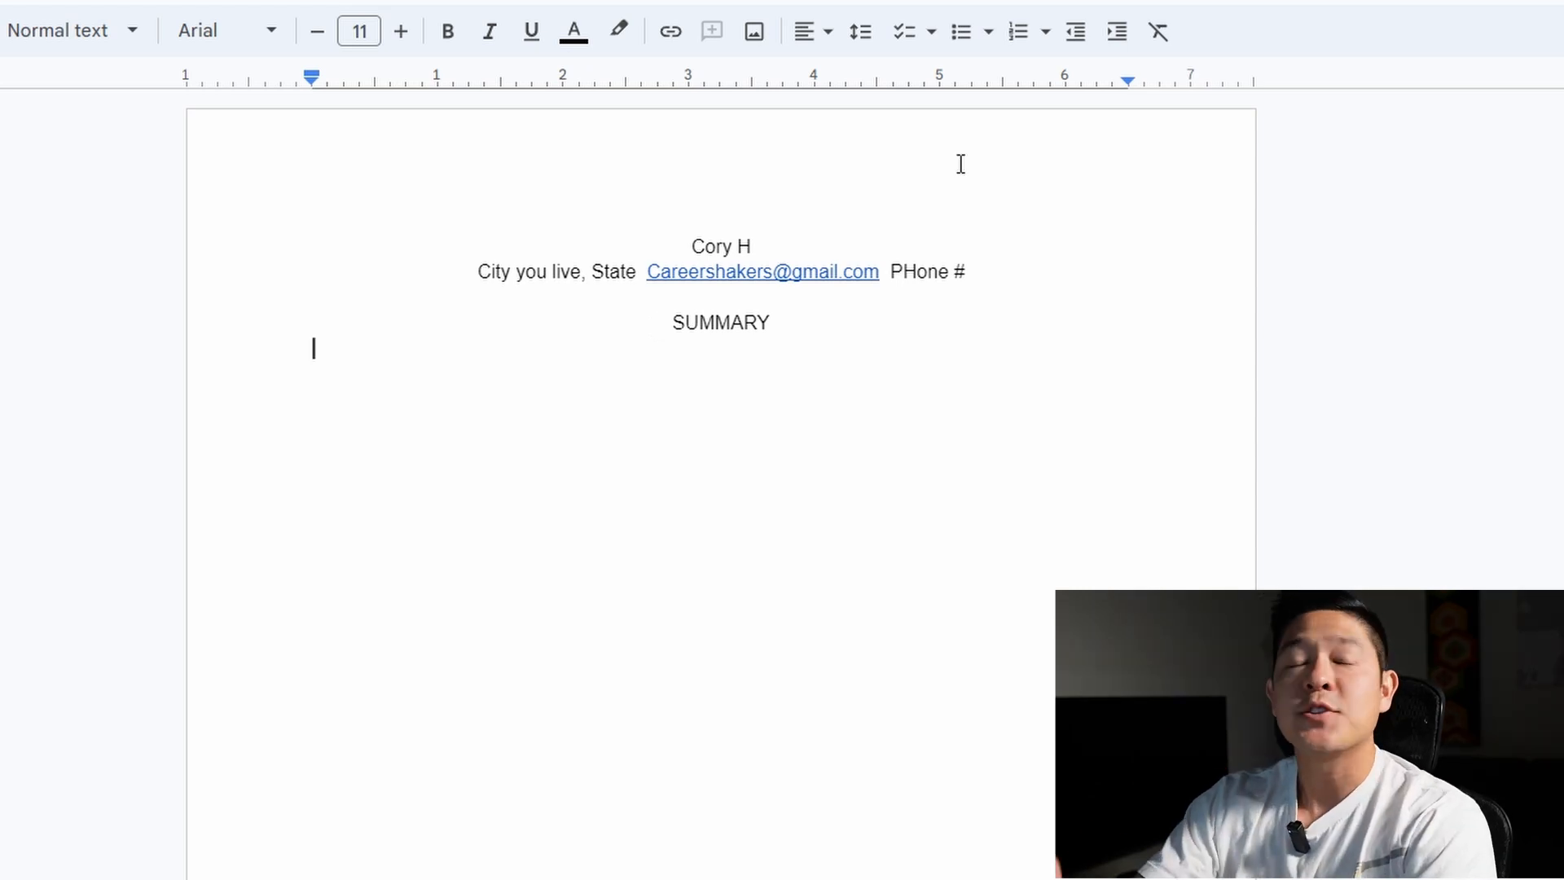
# Type the summary guideline: years of experience, industry, technical skills, NO SOFT SKILLS, TRANSFERABLE skills
pyautogui.write('Total years of work experience. ')
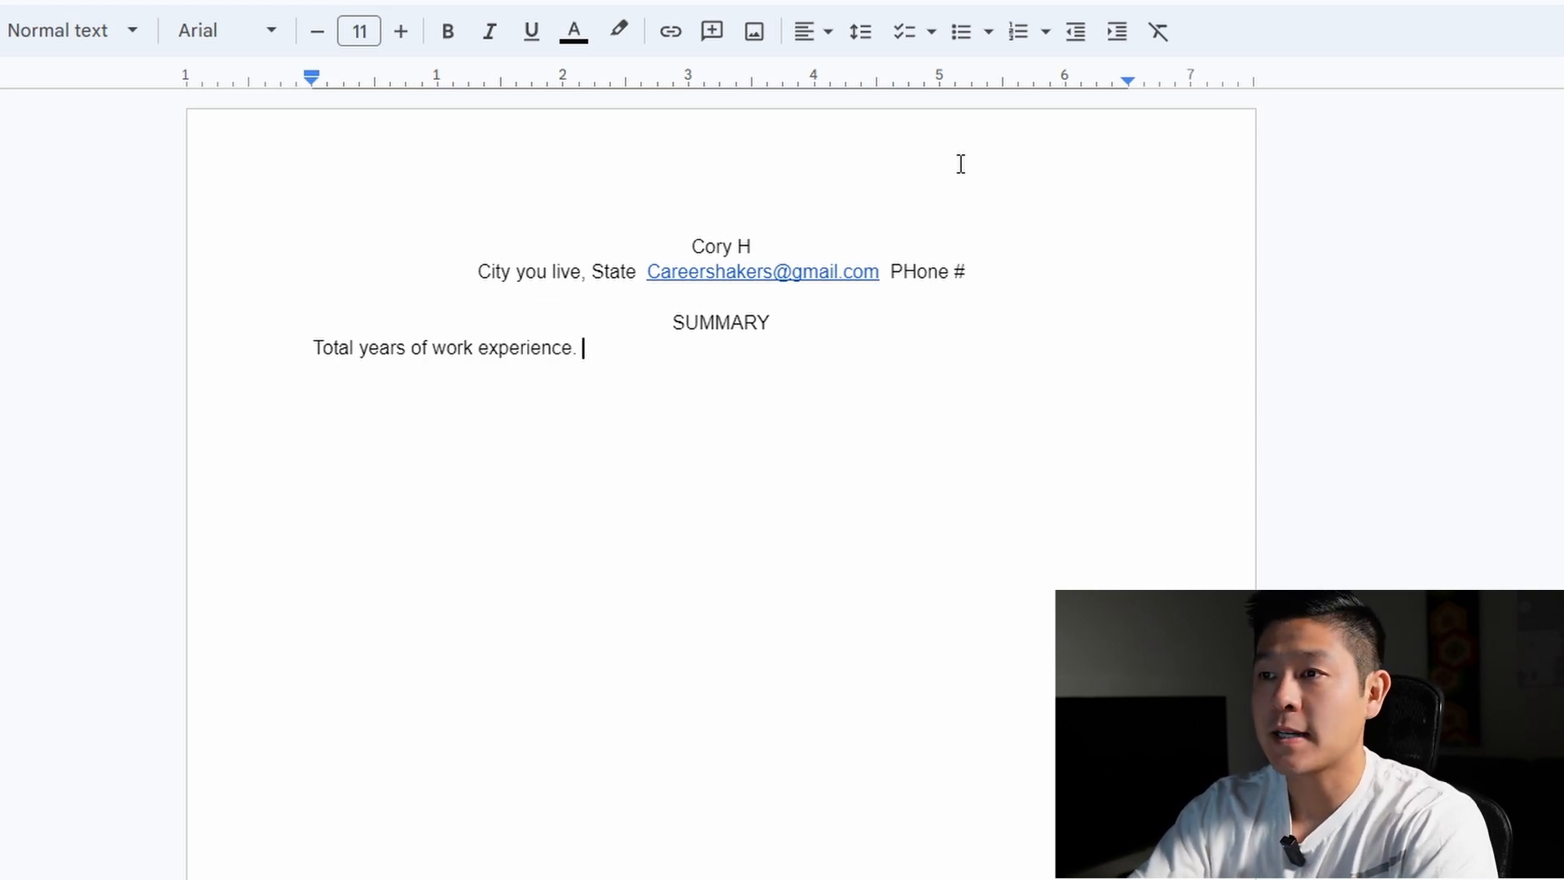
pyautogui.write('Industry or product area.')
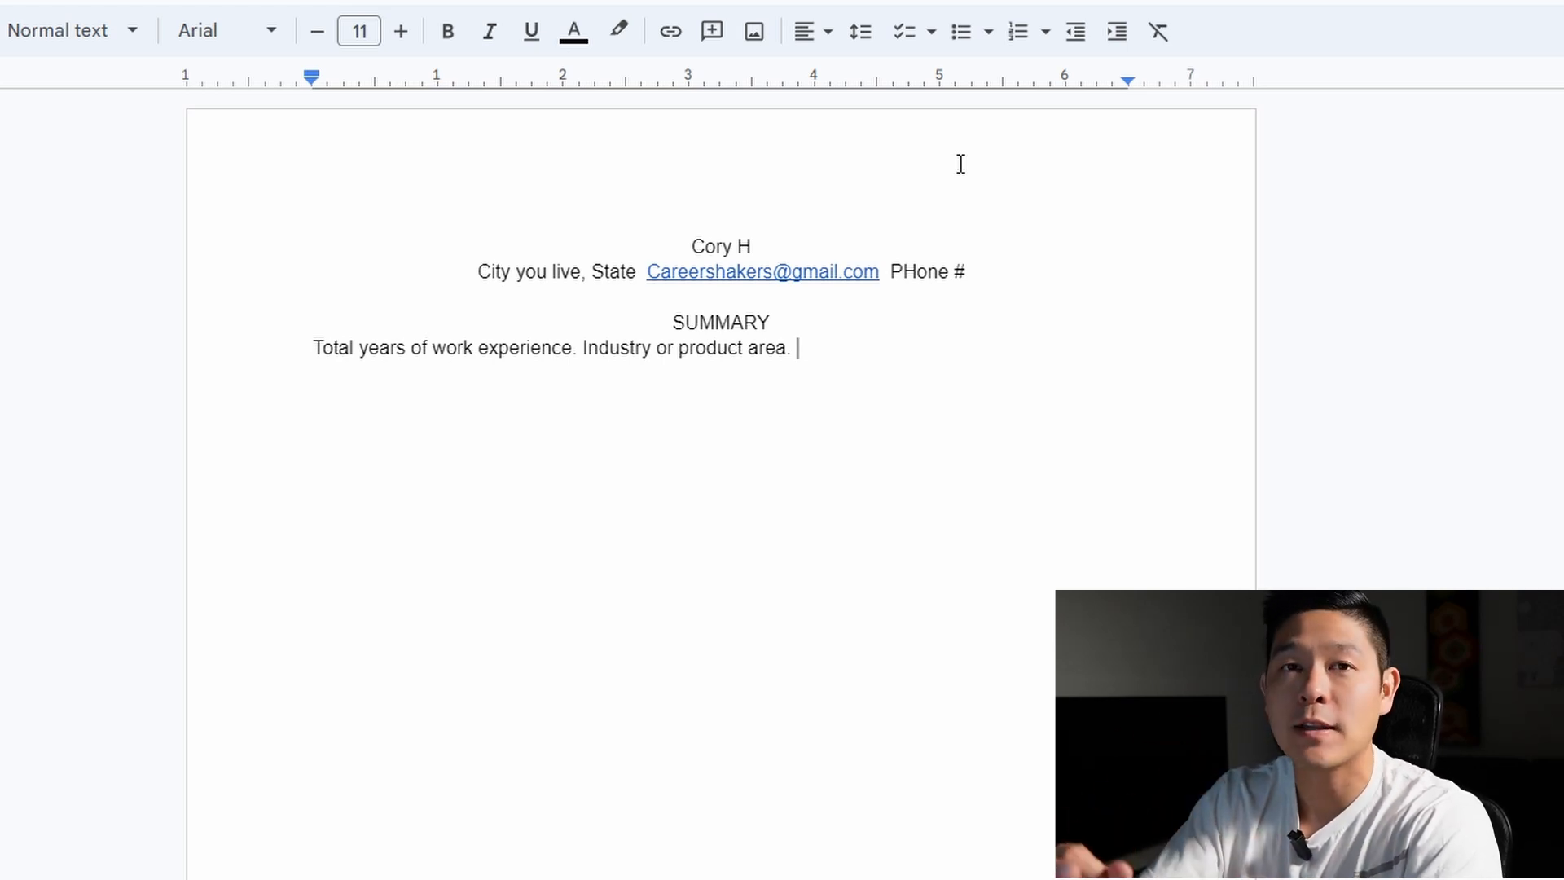
pyautogui.write('Key technical skills.')
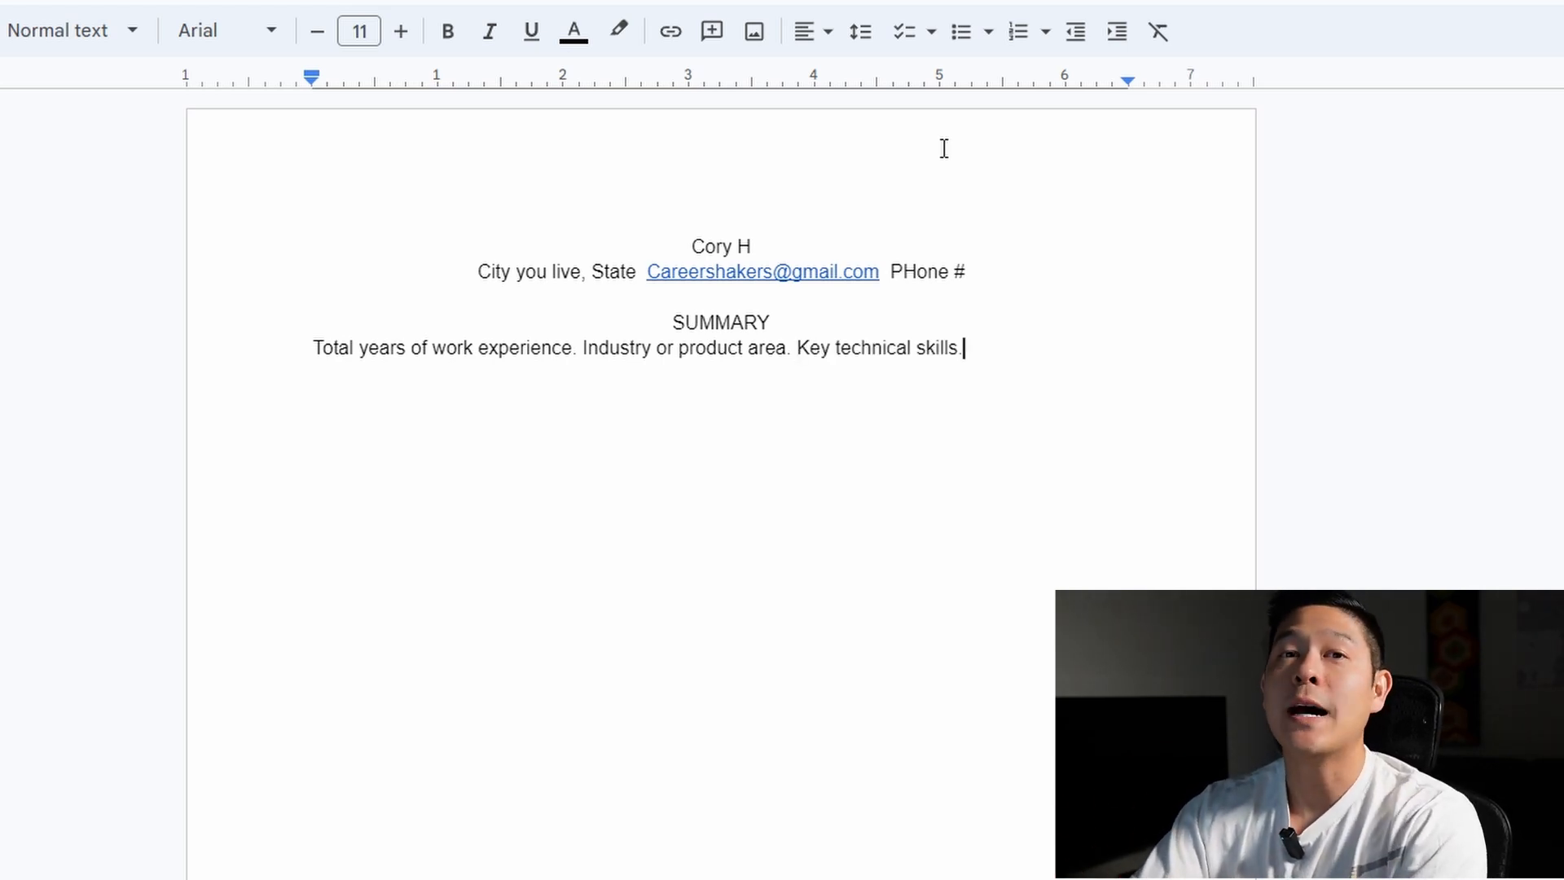
pyautogui.write('NO SO')
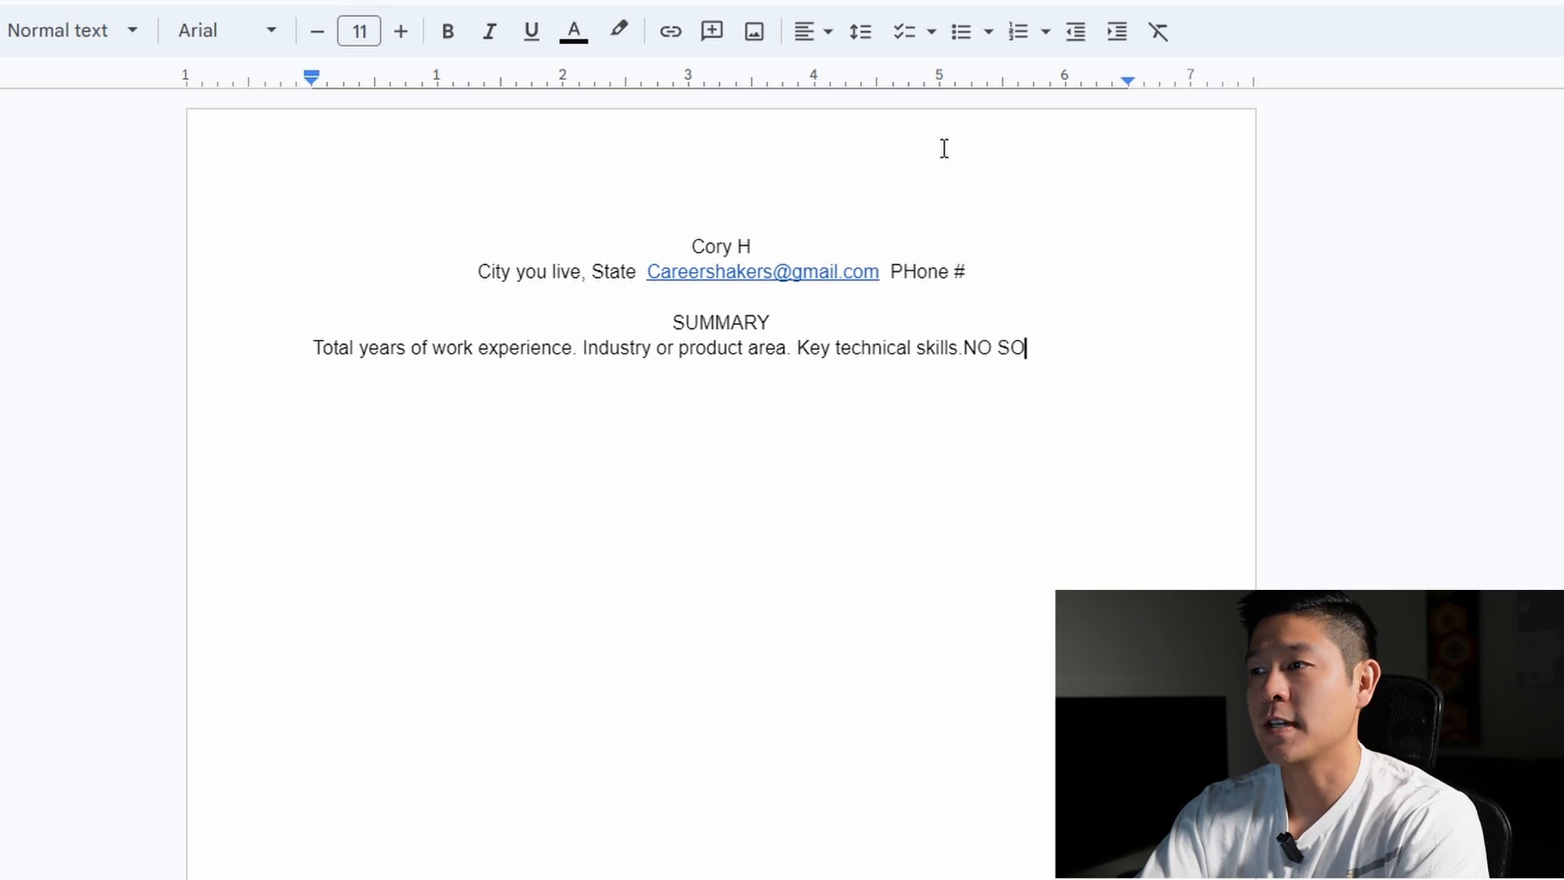
pyautogui.write('FT SKILLS. Hard worker')
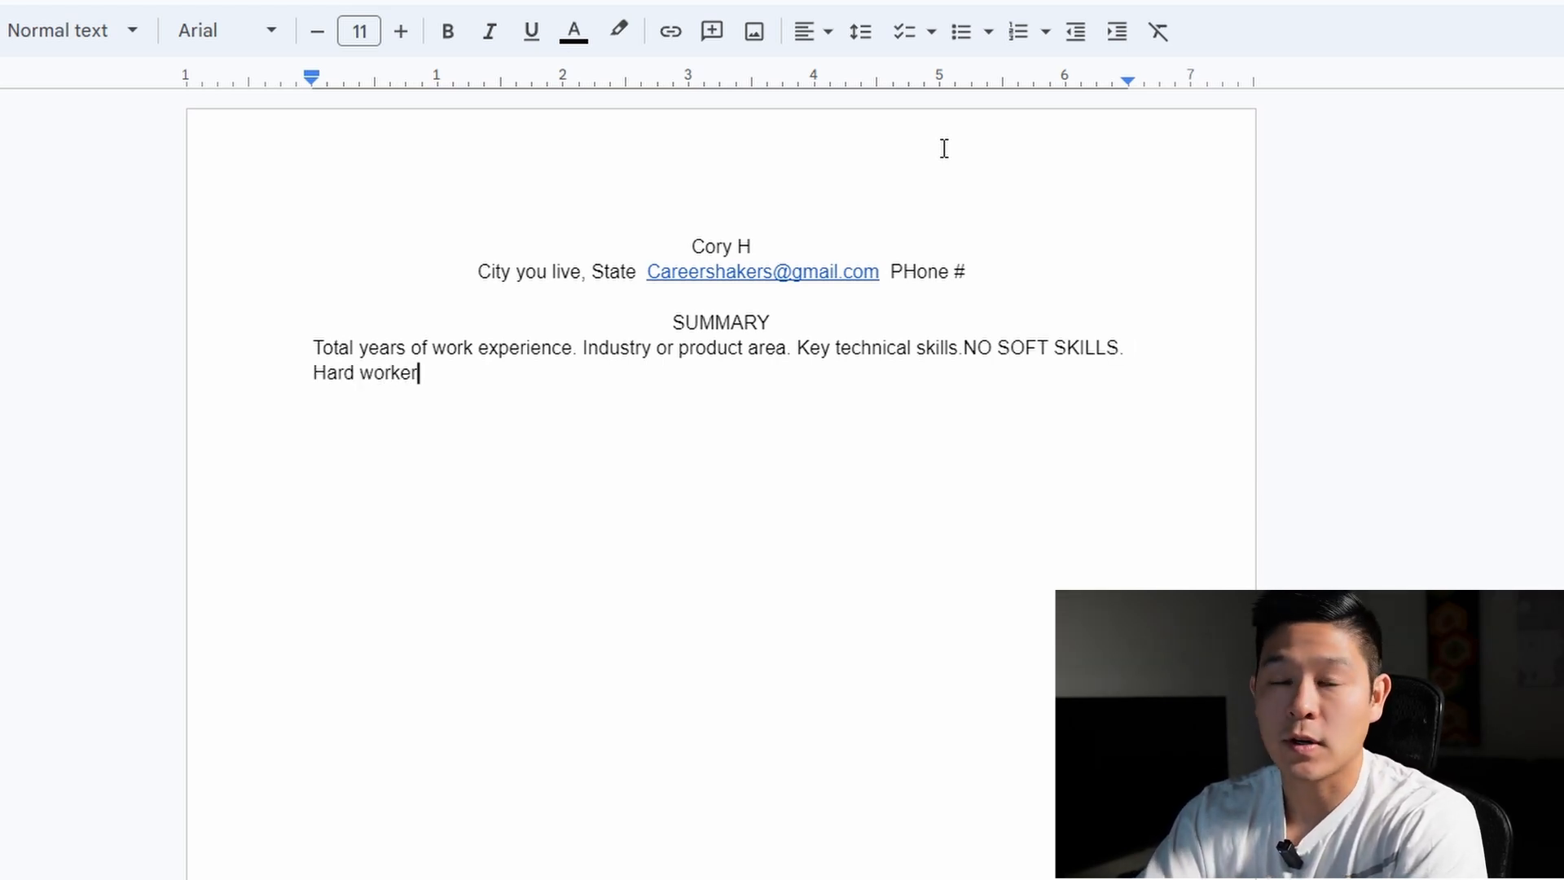
pyautogui.write(', ambitio')
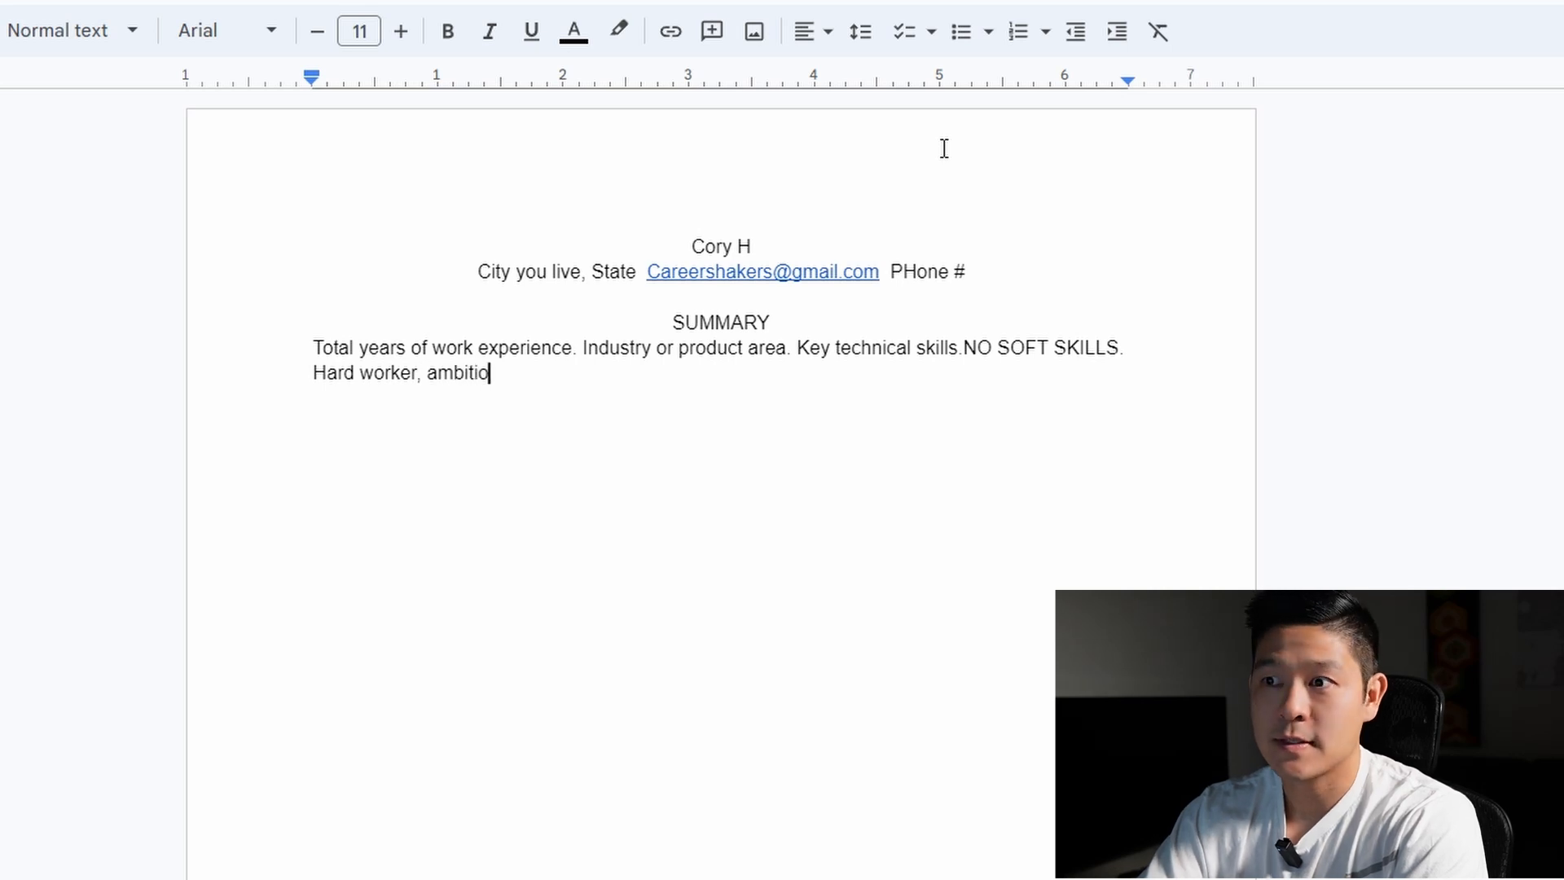
pyautogui.write('us, probl')
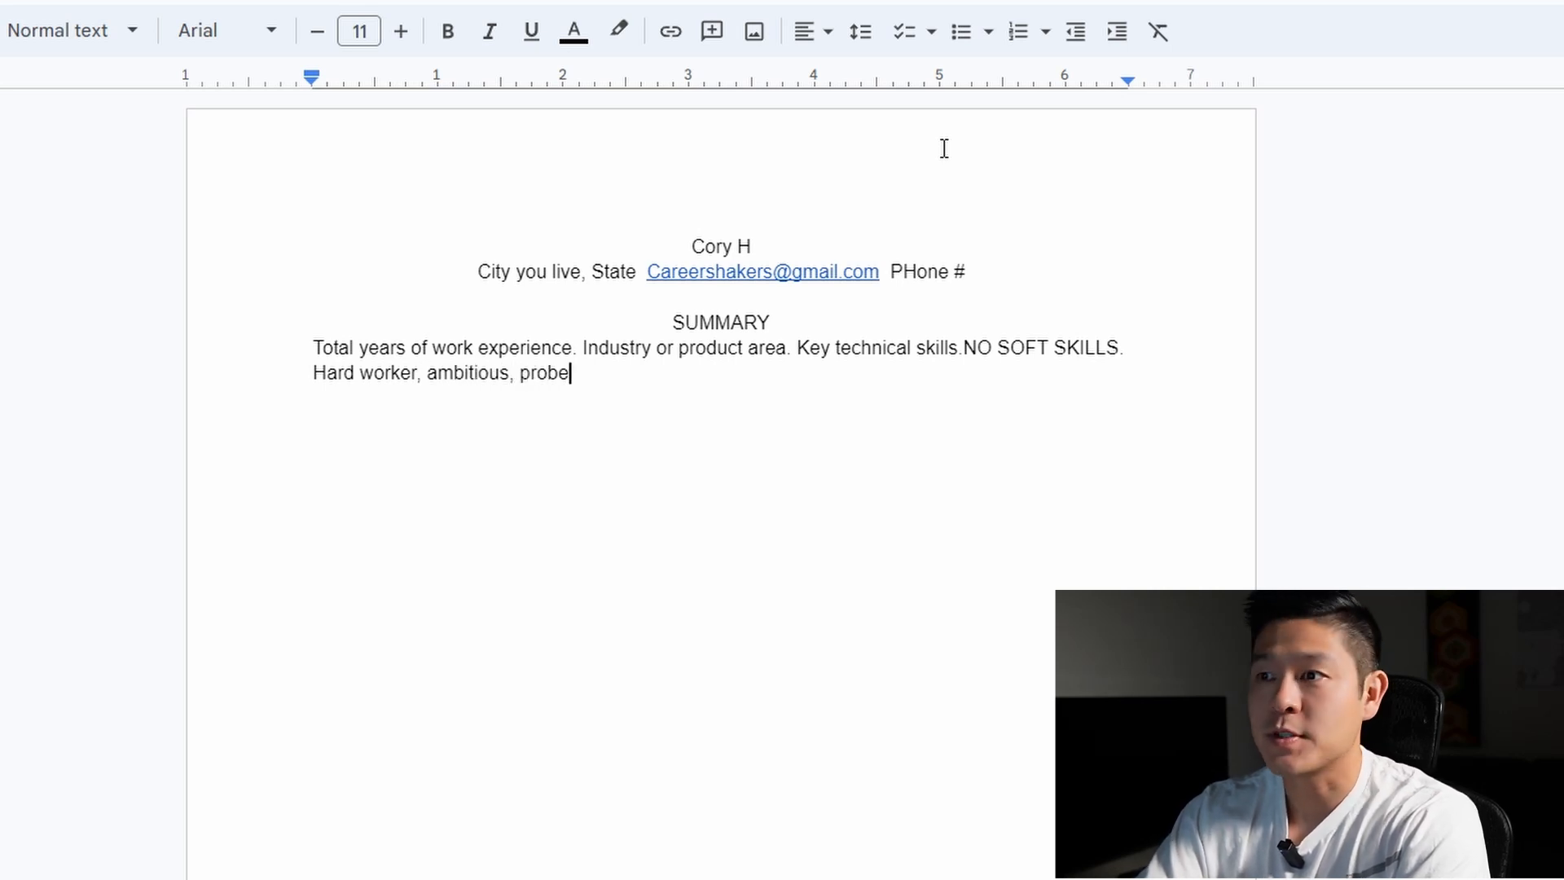
pyautogui.write('em solver.')
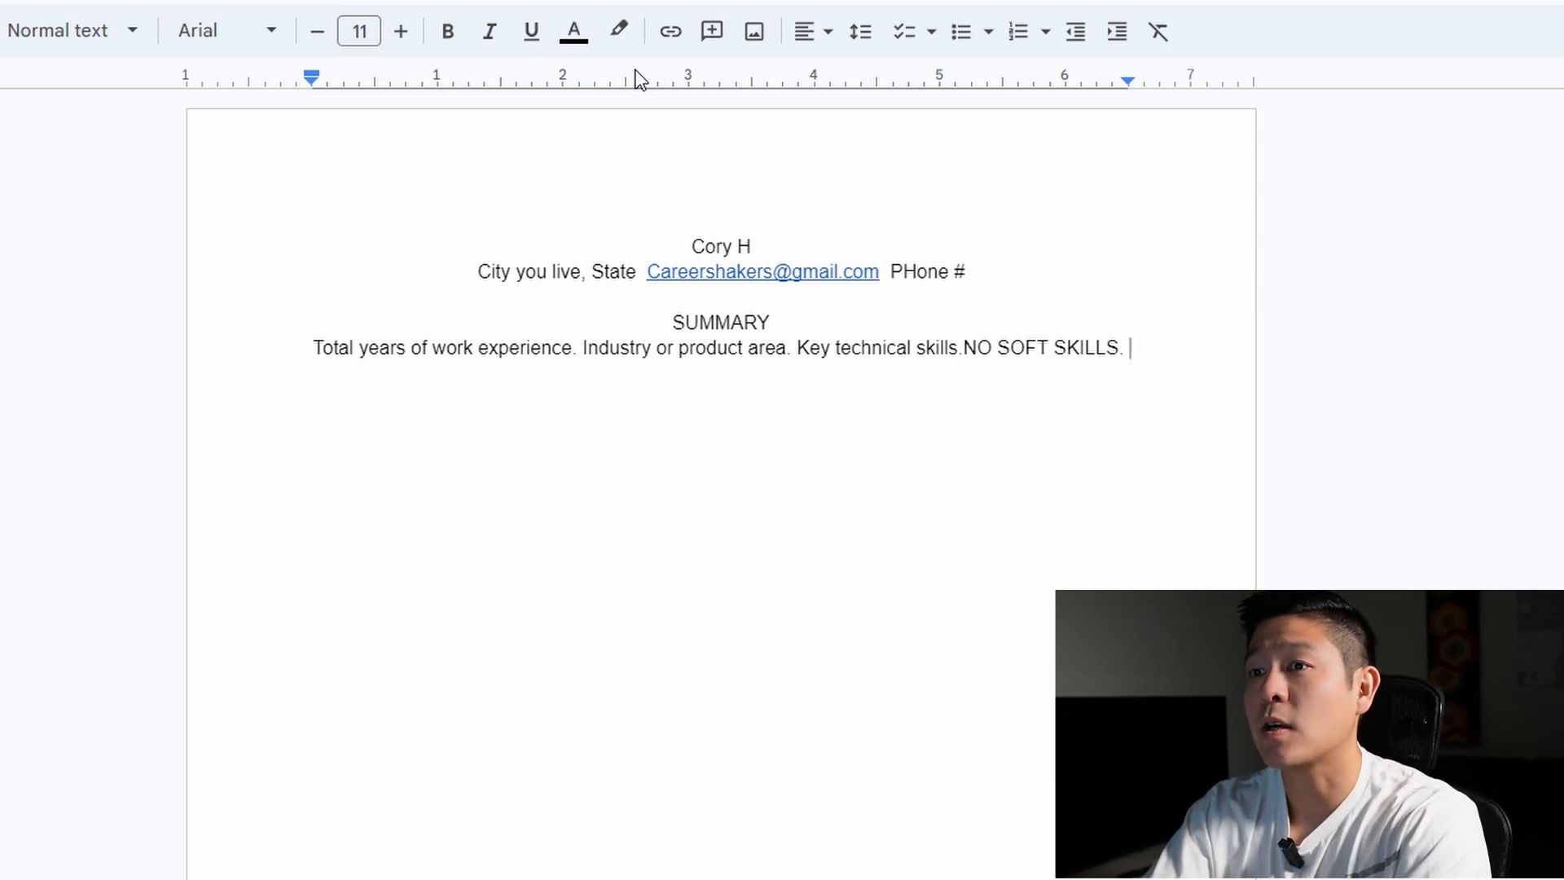
pyautogui.write('TRANSFERAB')
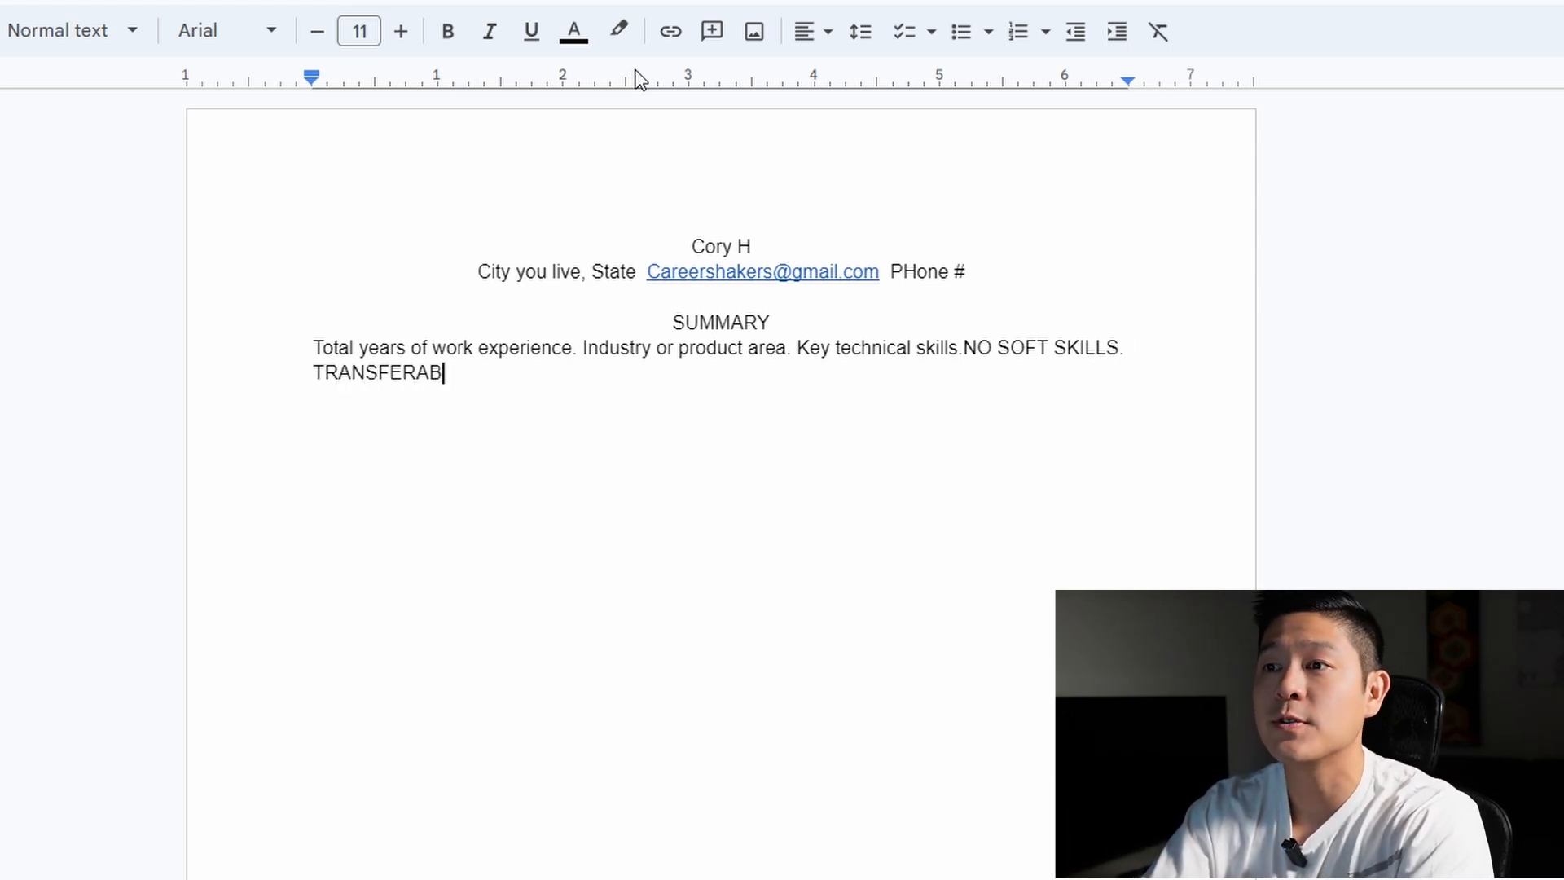
pyautogui.write('LE skills')
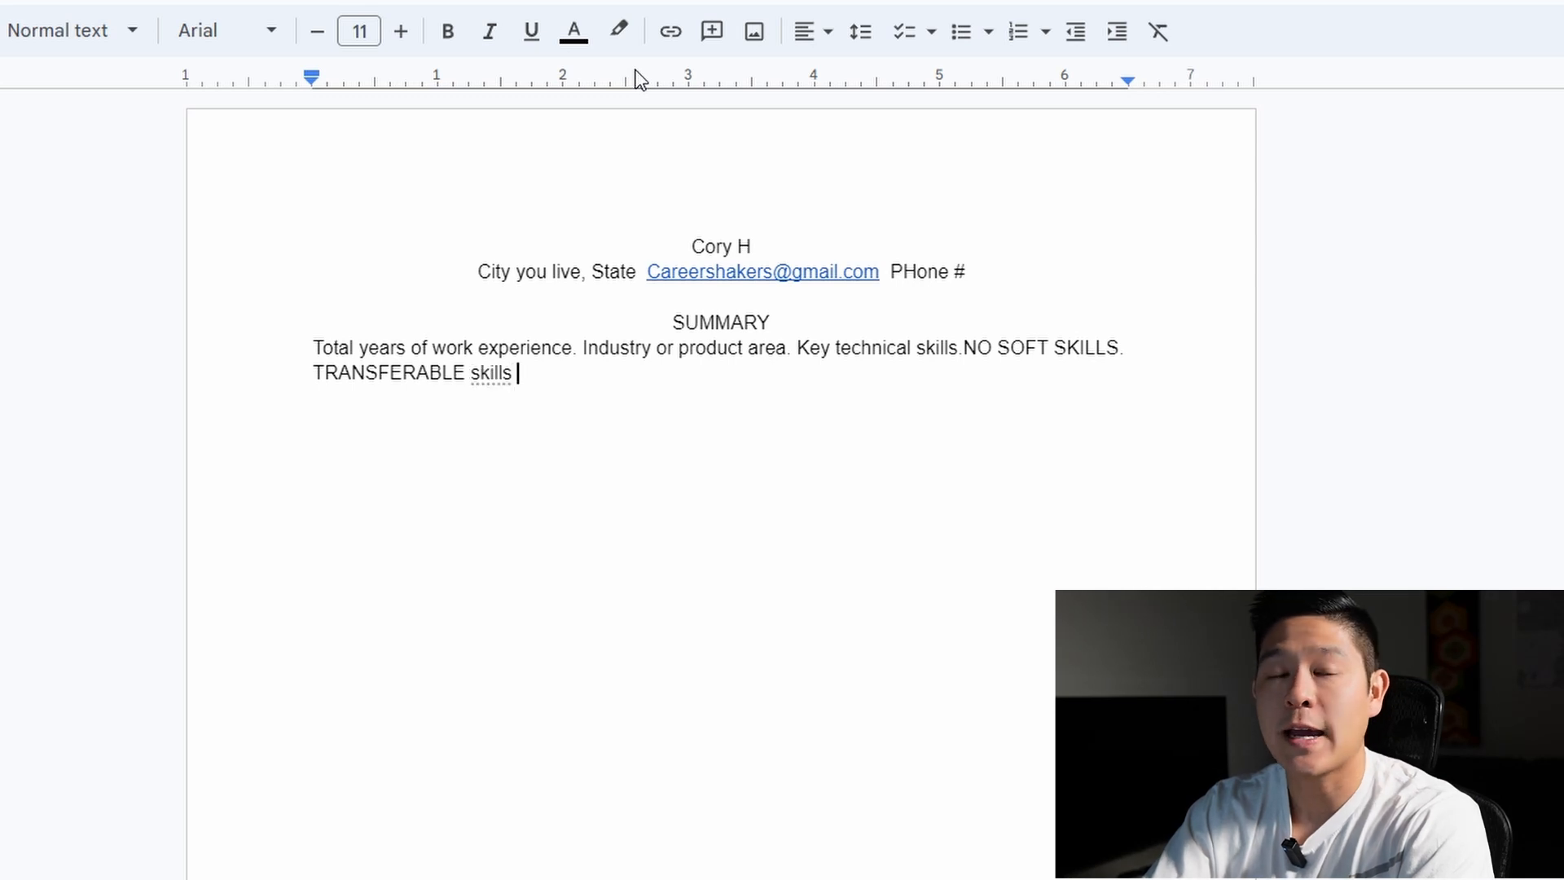
pyautogui.write('. TOP PERFORME')
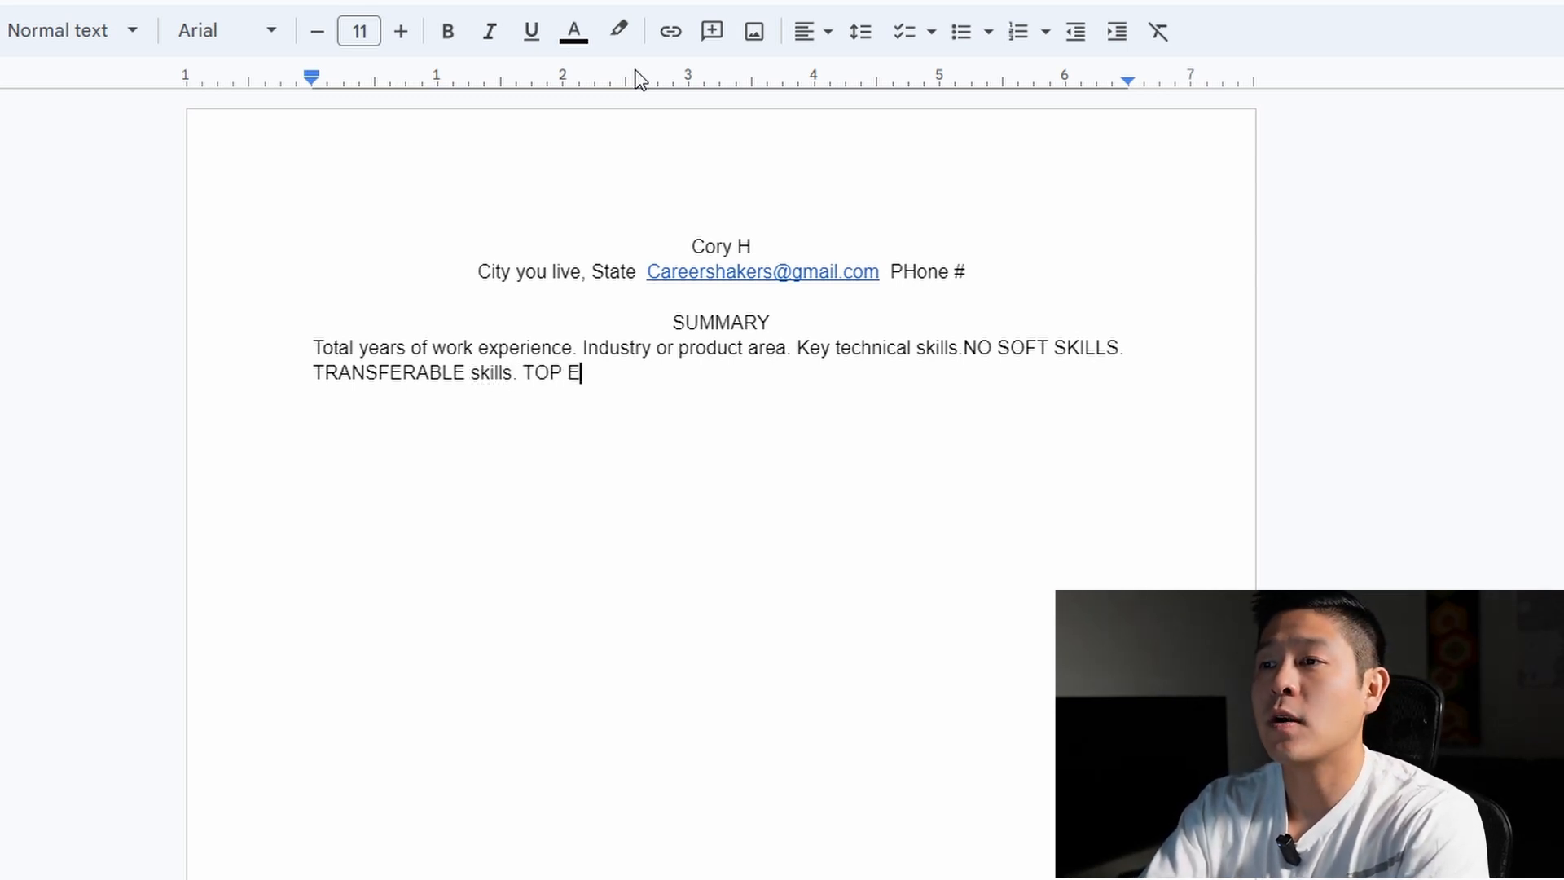
pyautogui.write('R')
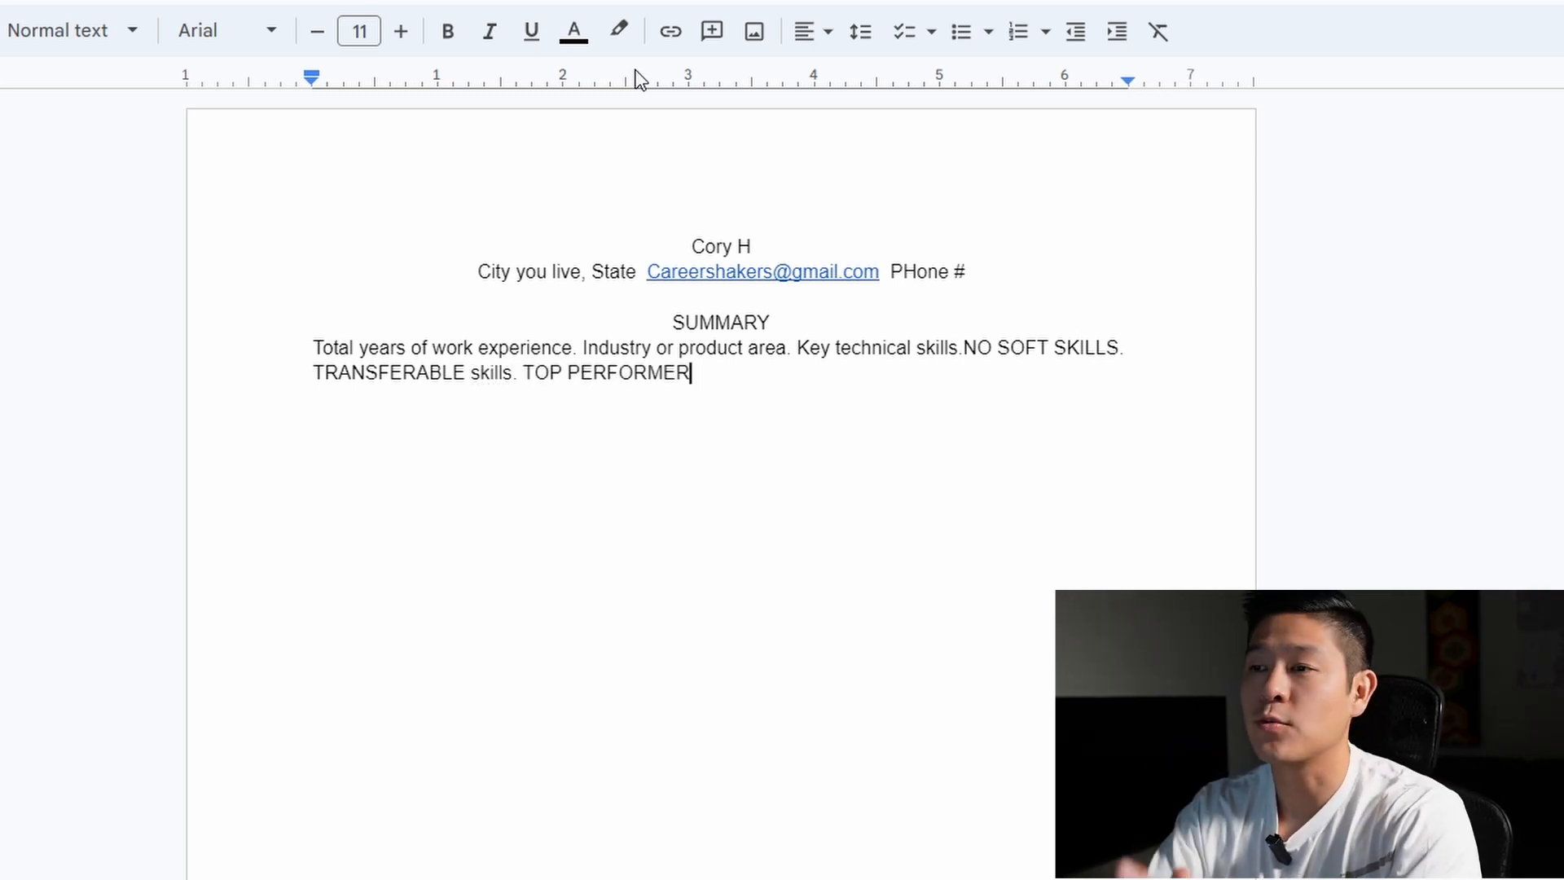
pyautogui.write('.')
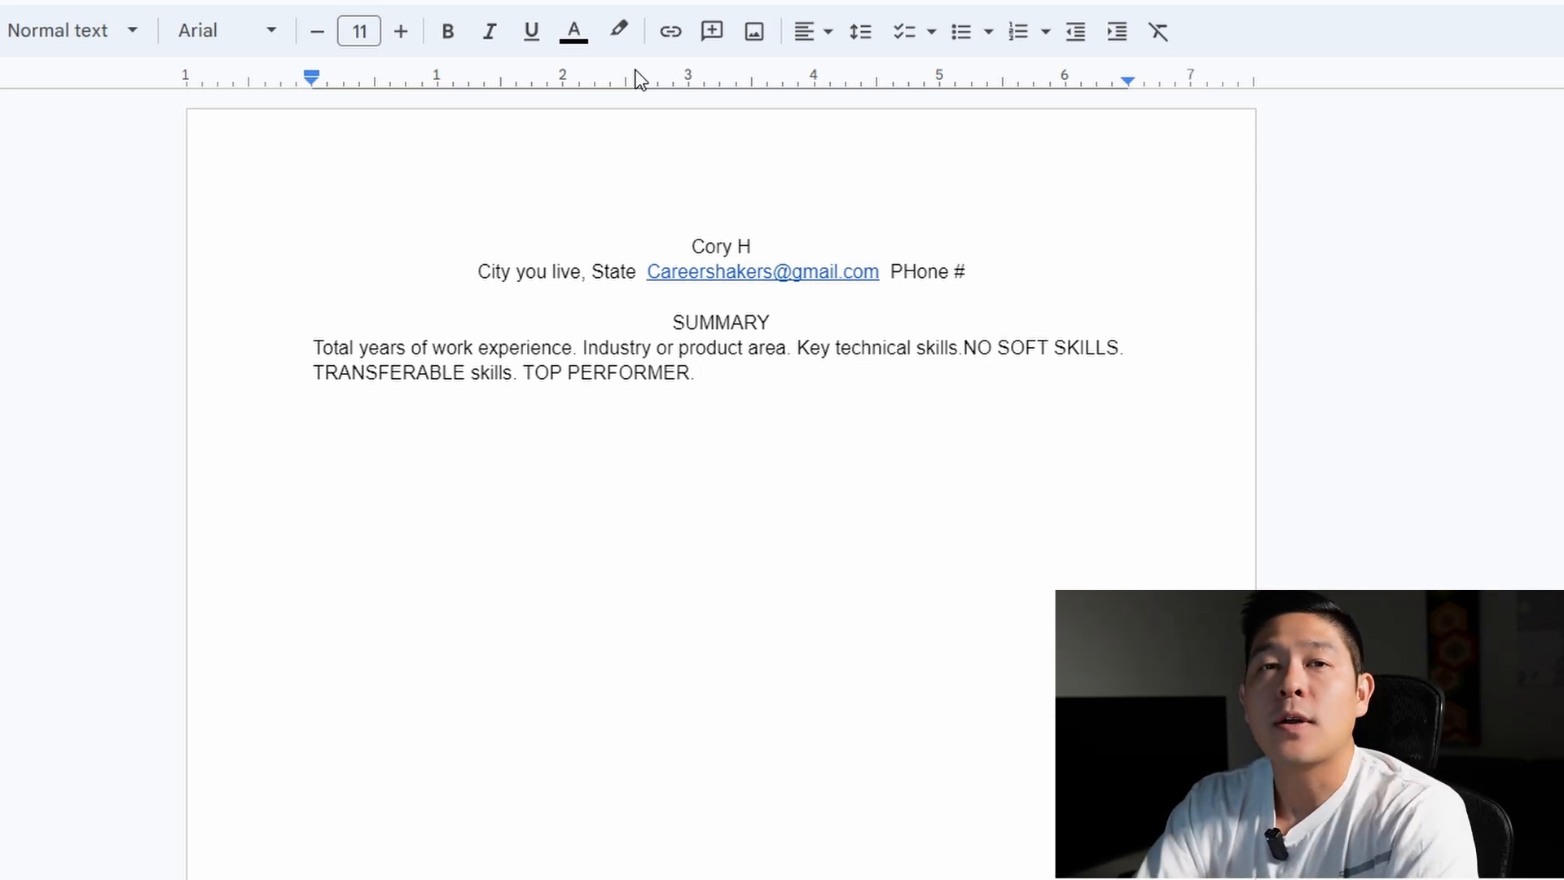
# Add a centred EDUCATION heading, removing the stray '/WORK EXPERIENCE' text after it
pyautogui.press('Return')
pyautogui.press('Return')
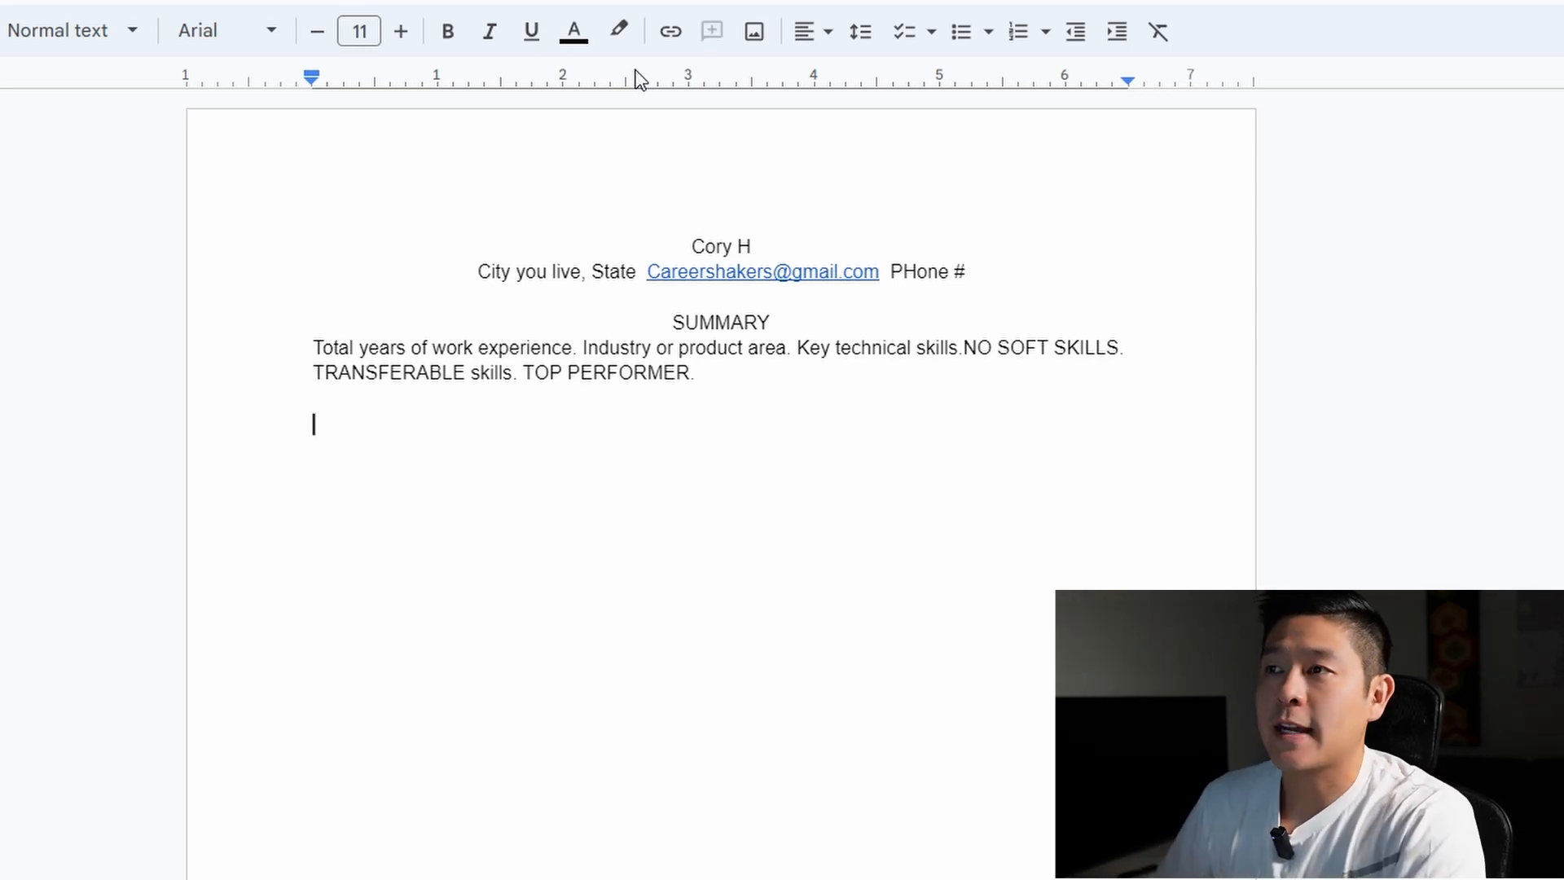
pyautogui.click(817, 31)
pyautogui.click(852, 75)
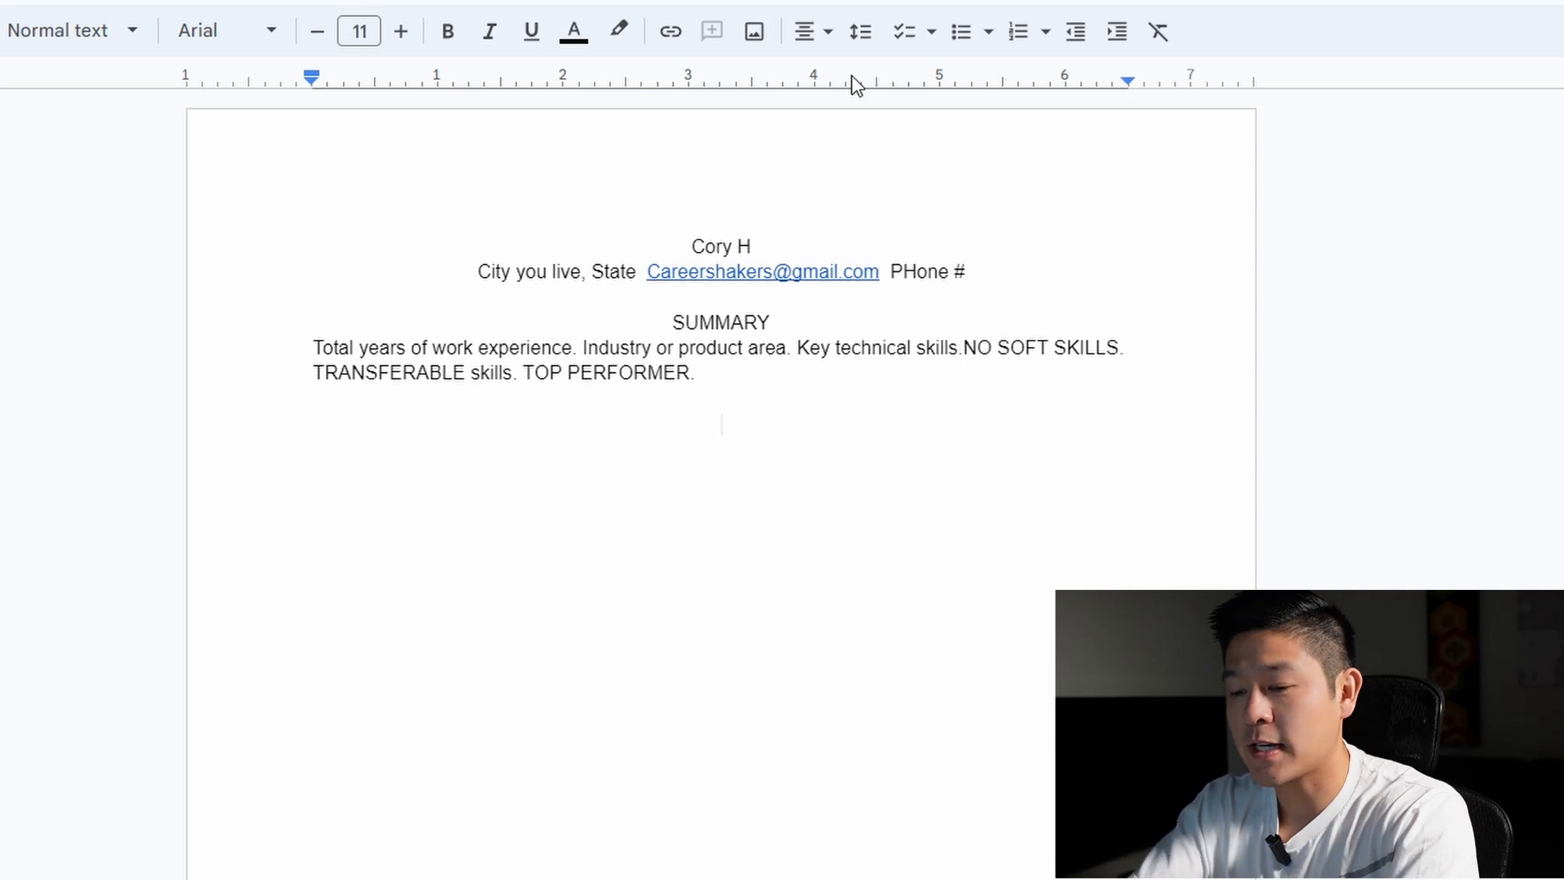
pyautogui.write('EDUCATION')
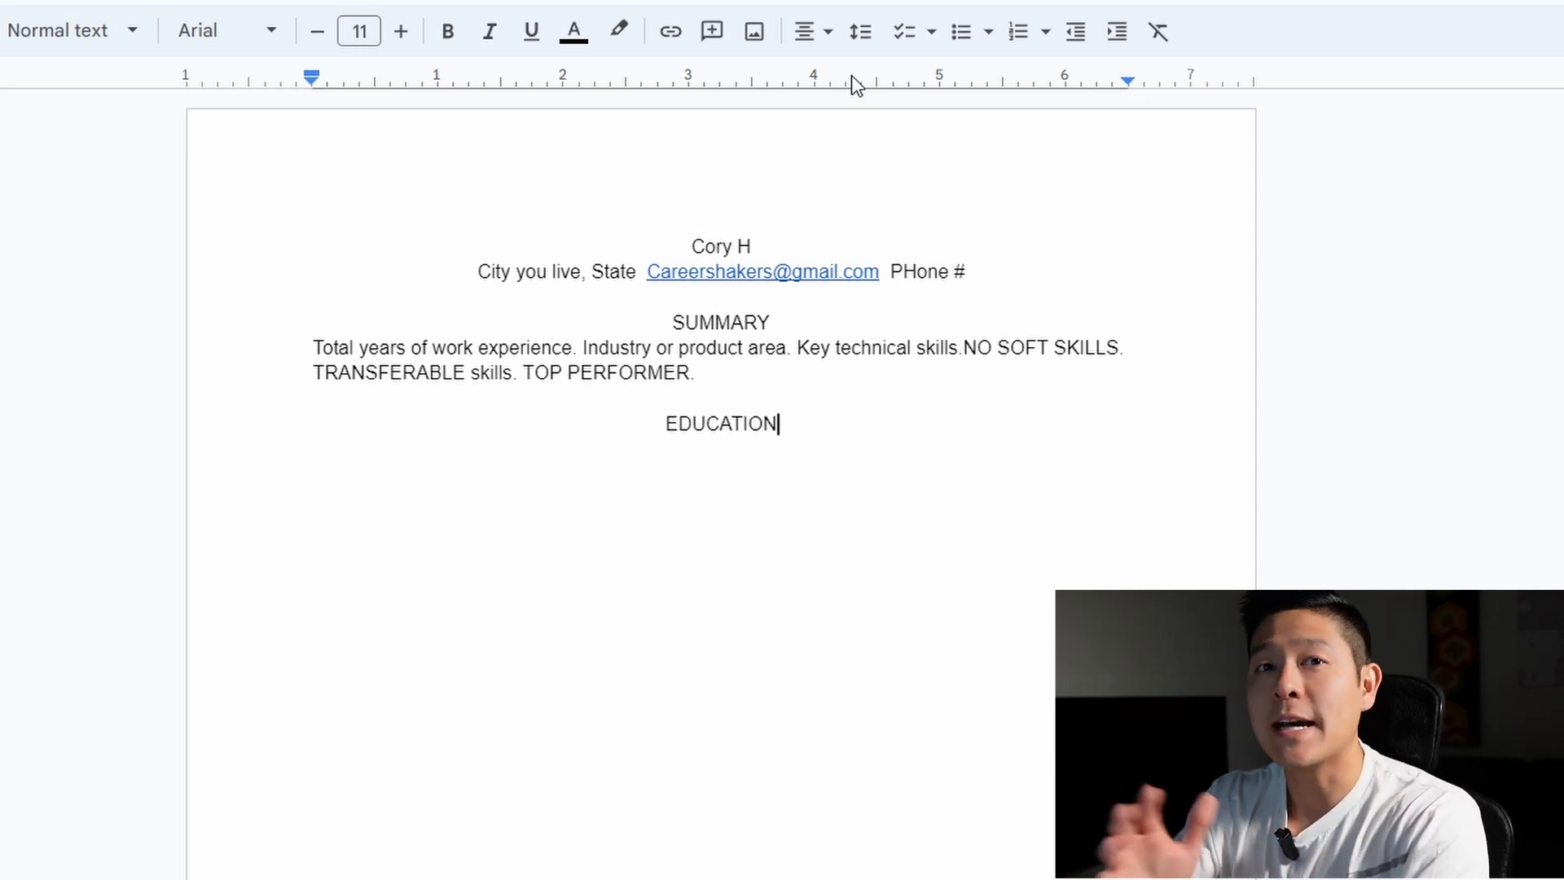
pyautogui.write('/WORK EXPERI')
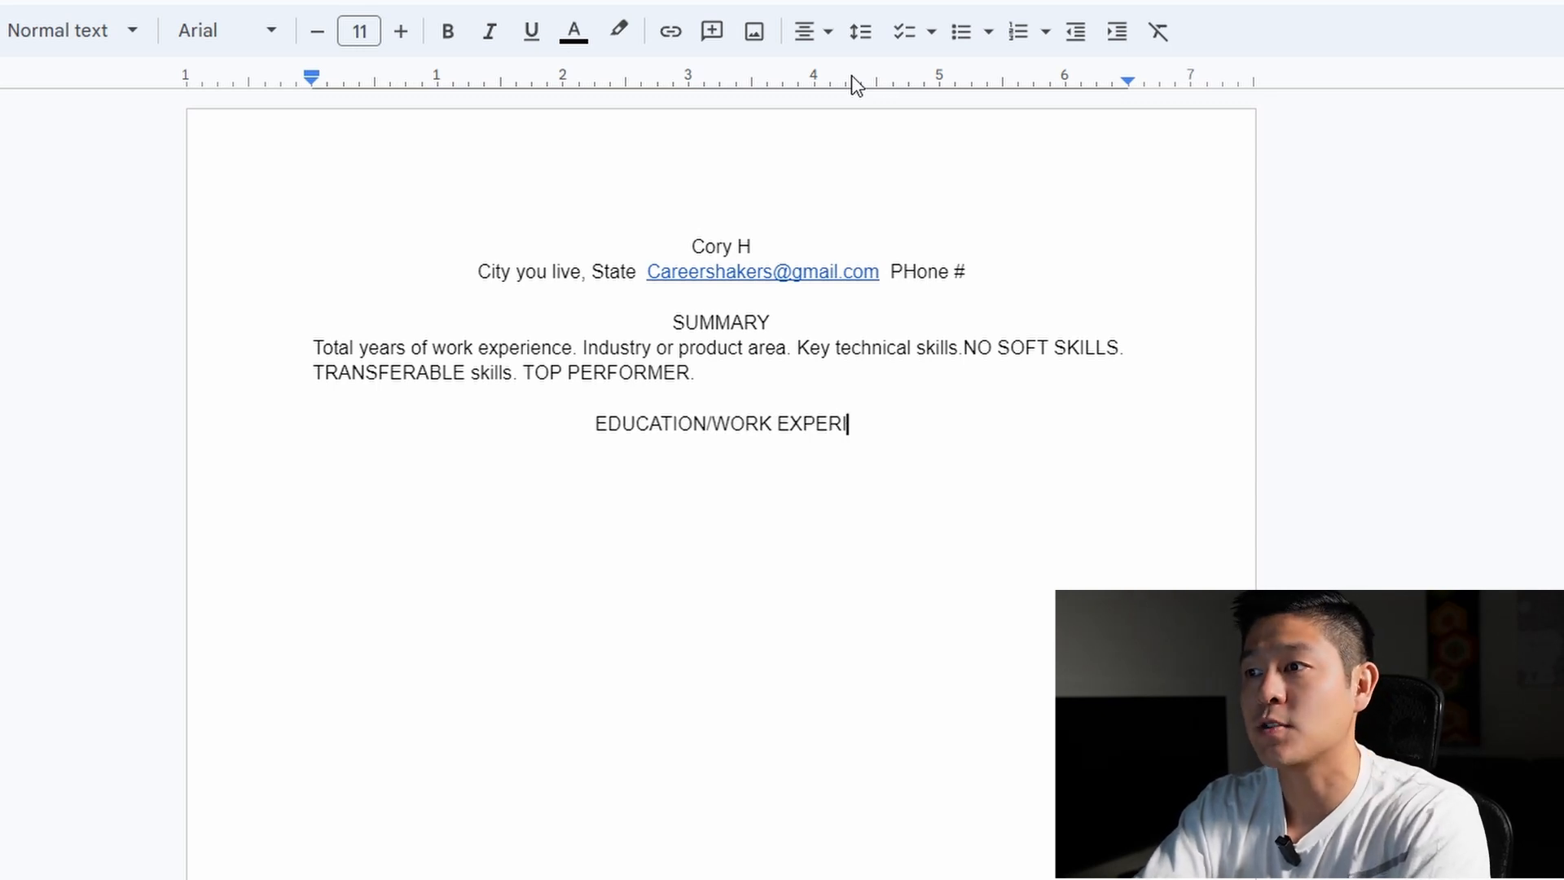
pyautogui.write('ENCE')
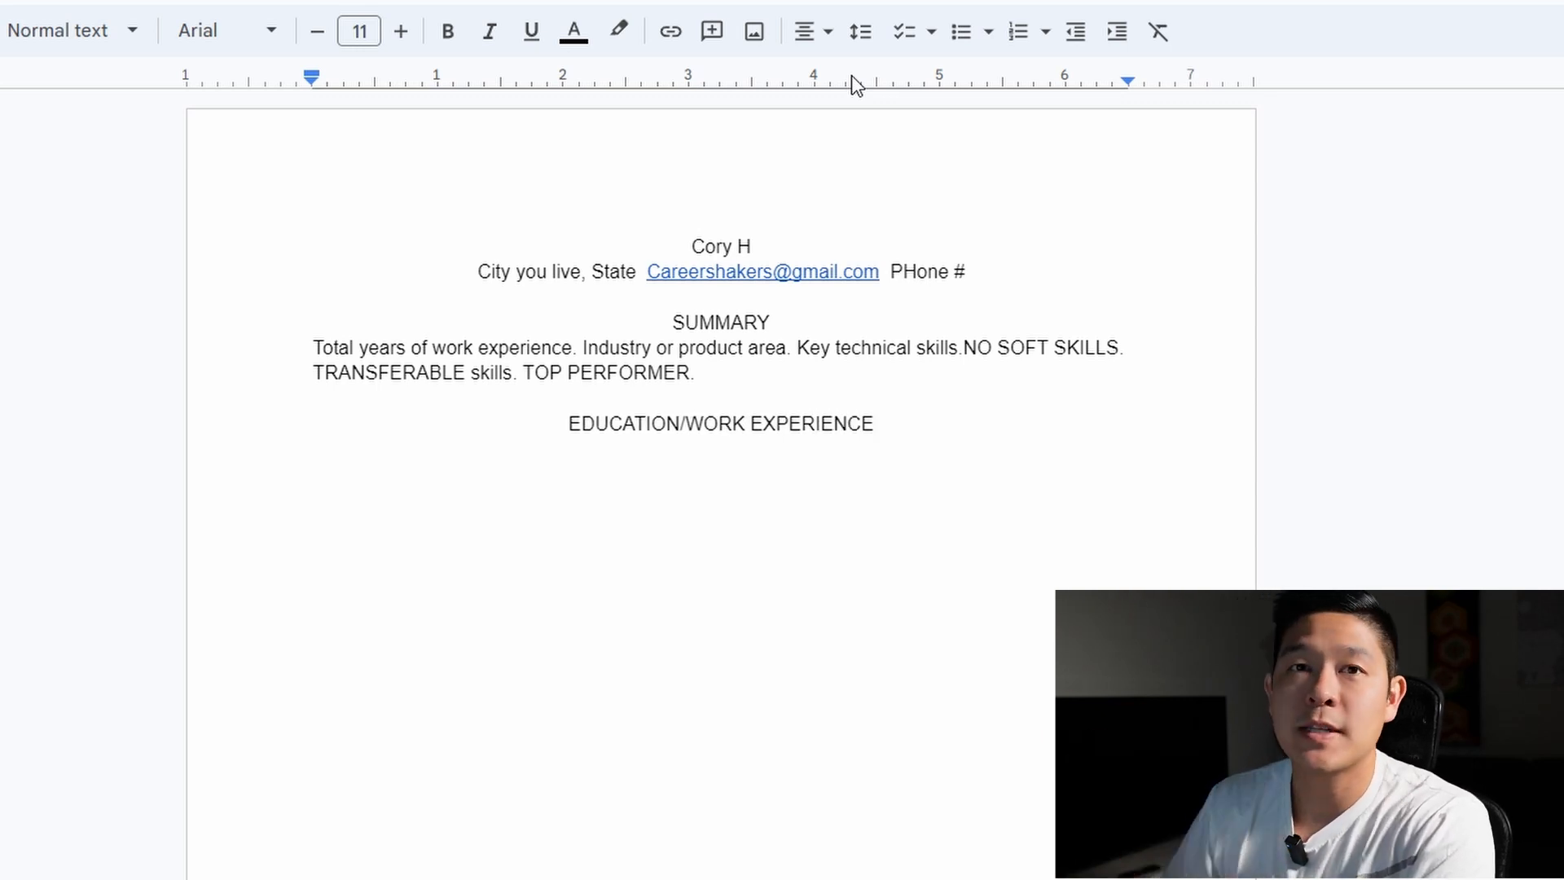
pyautogui.click(695, 427)
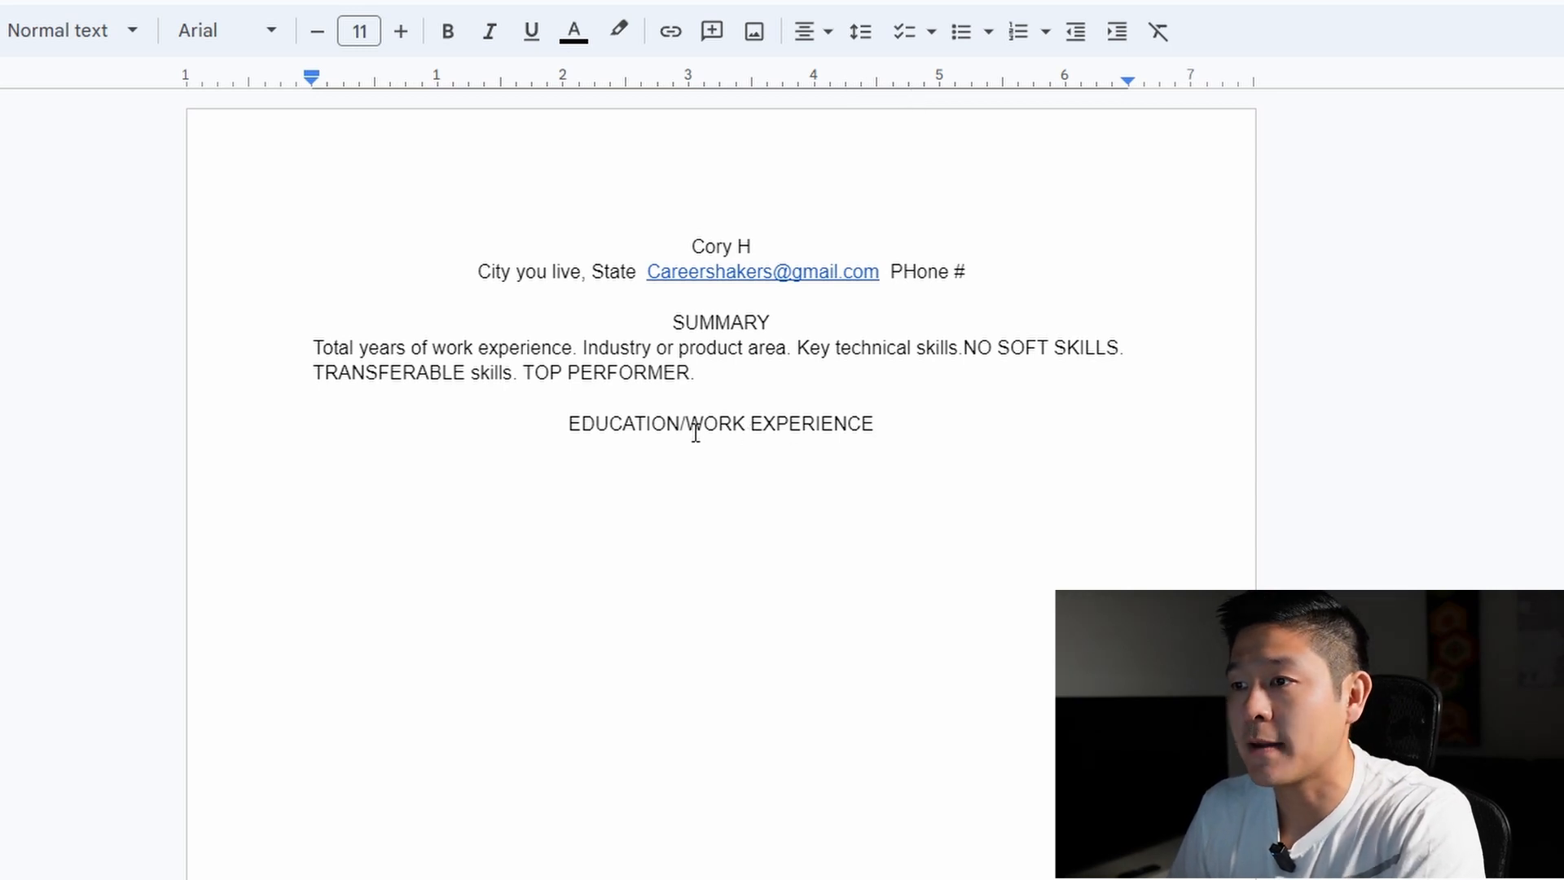
pyautogui.hotkey('shift', 'End')
pyautogui.press('BackSpace')
pyautogui.press('BackSpace')
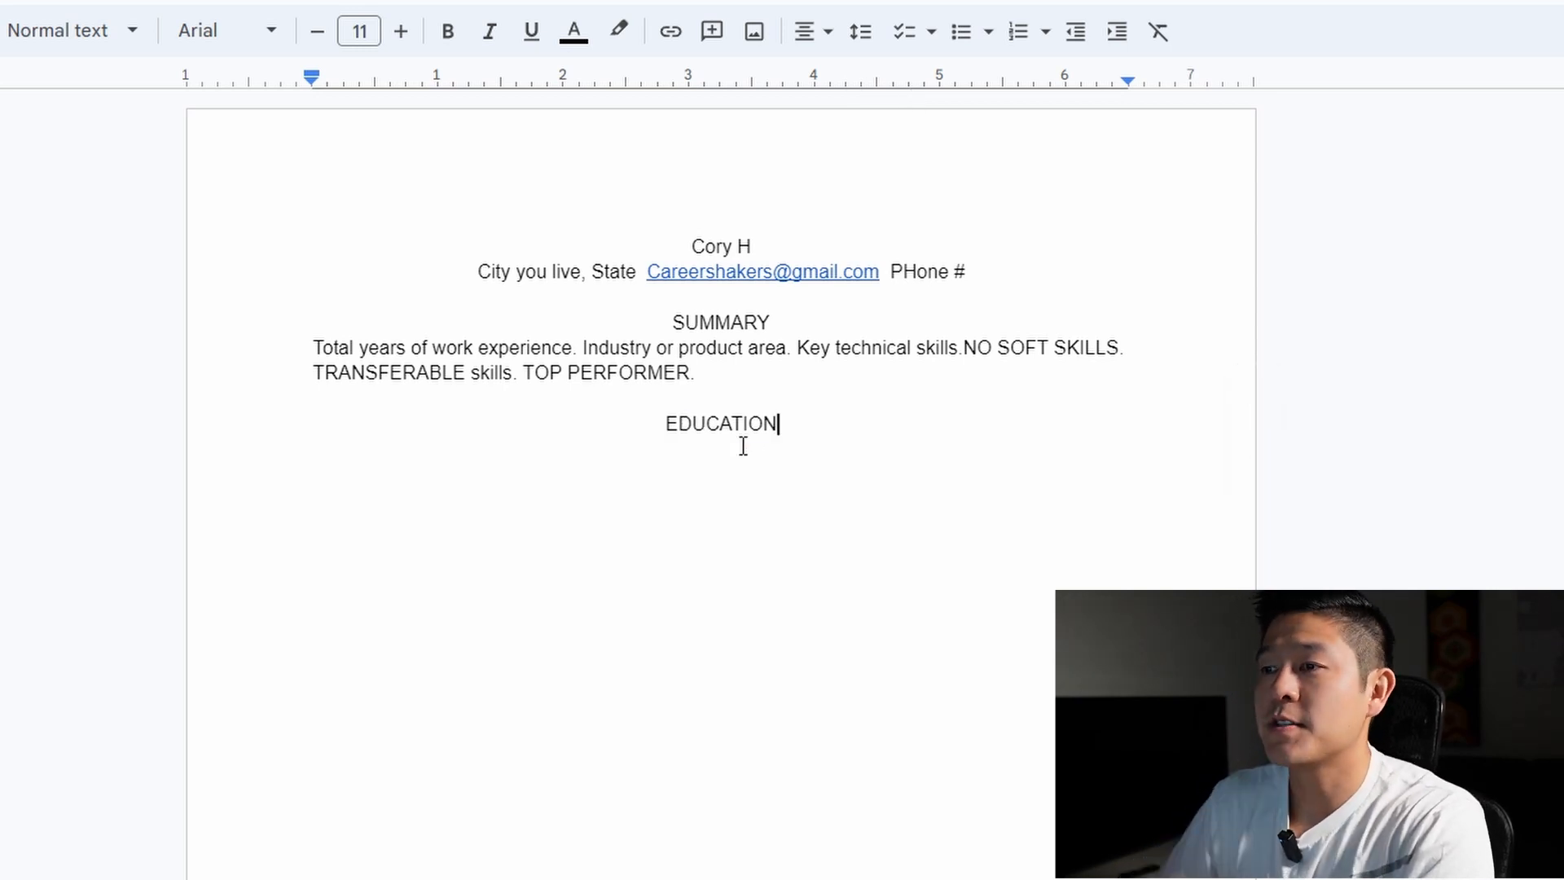
# Add left-aligned lines 'College, degree, major (graduating 2023)', 'Relevant certifications' and 'Relevant coursework:'
pyautogui.press('Return')
pyautogui.hotkey('ctrl', 'shift', 'l')
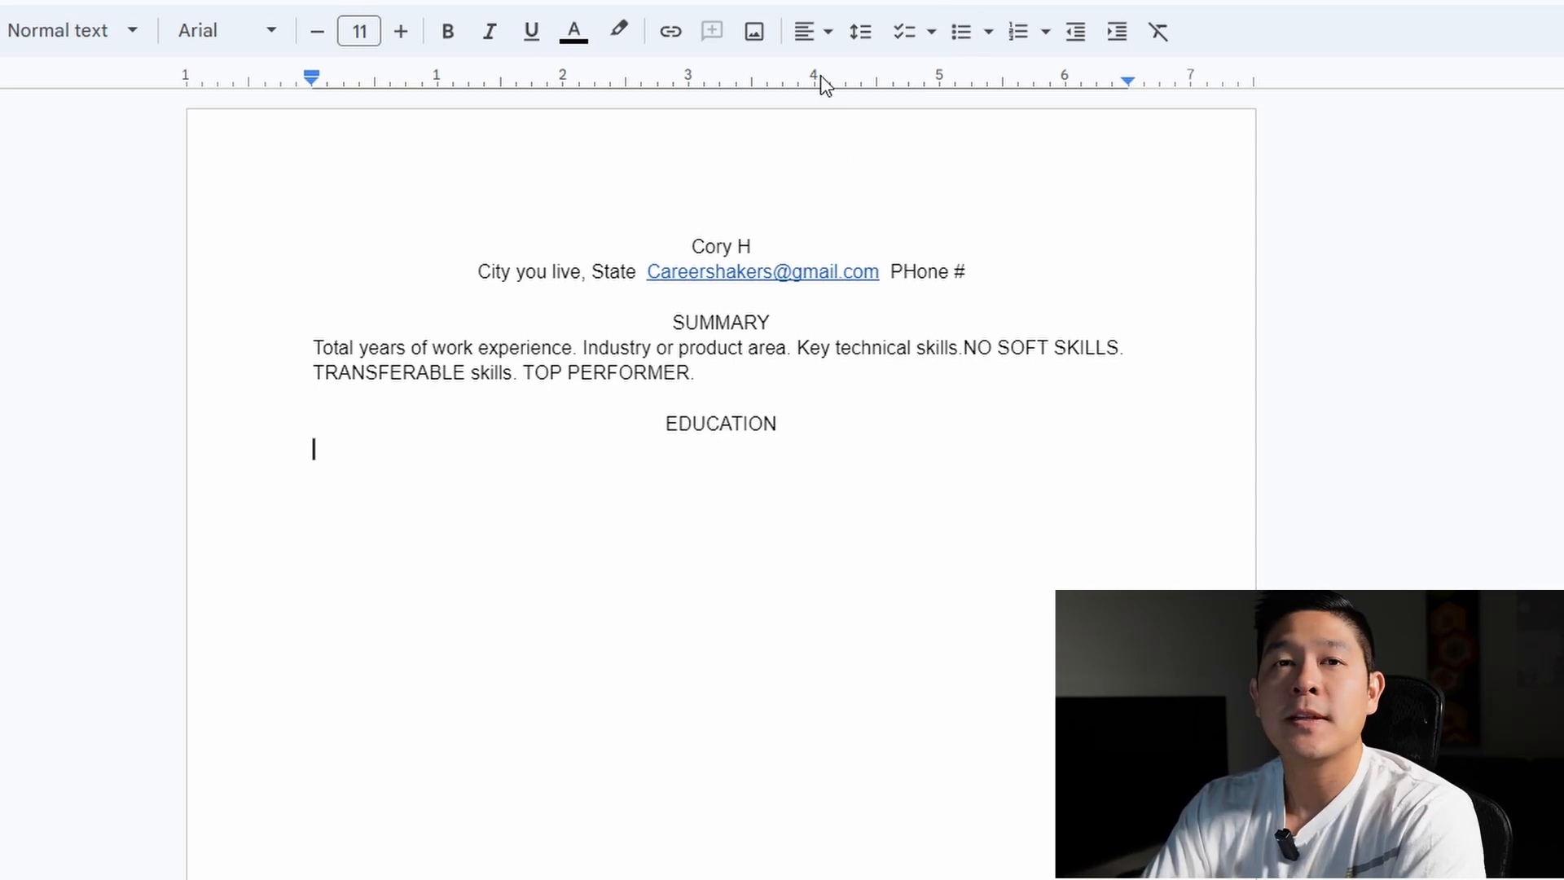
pyautogui.write('Colleg')
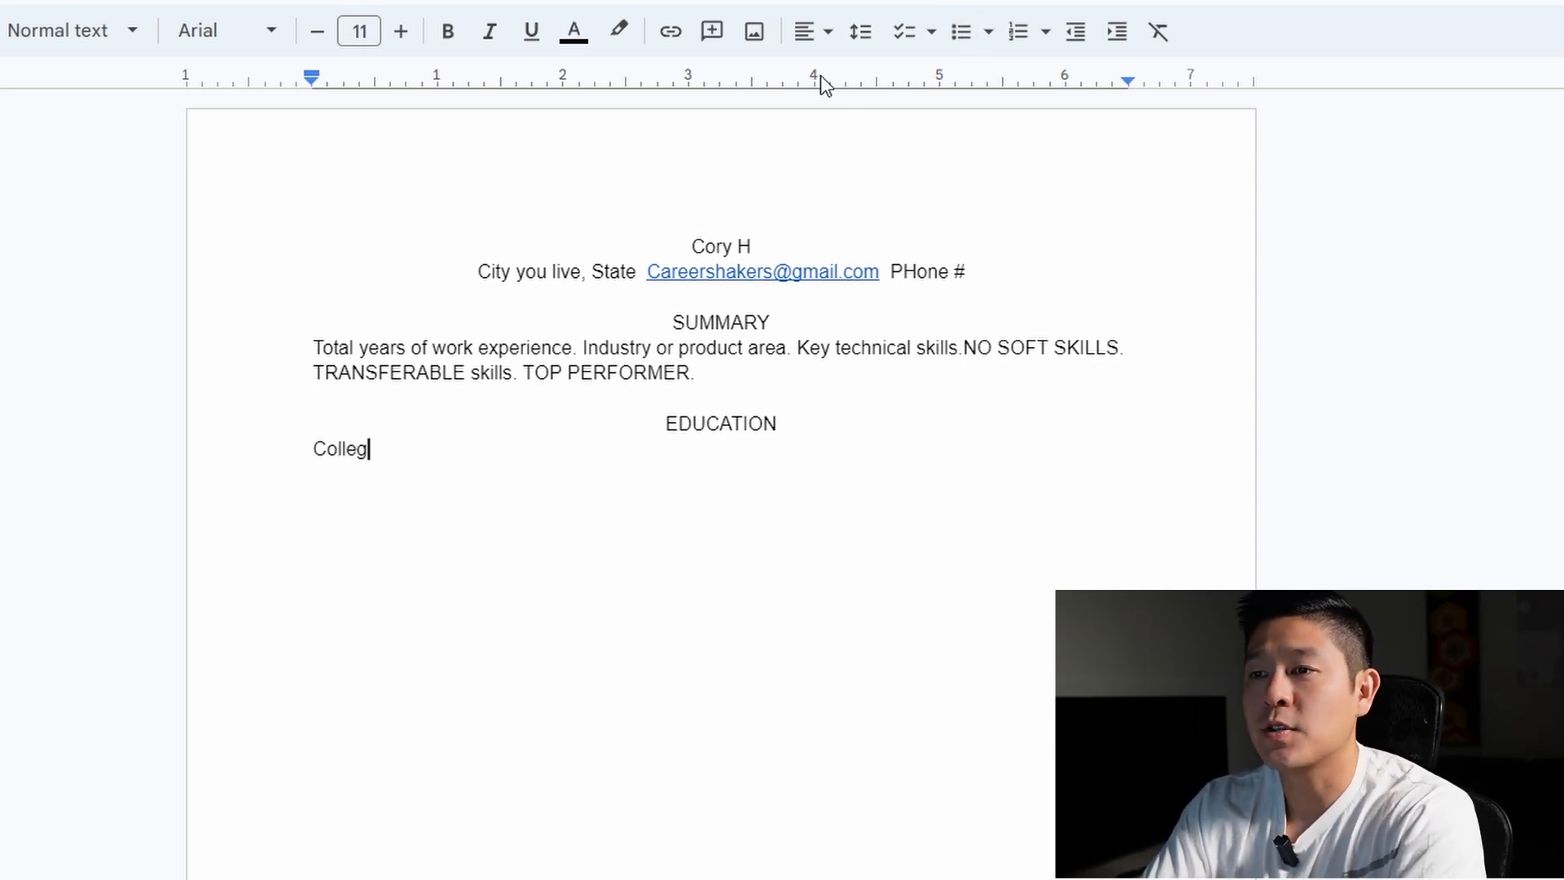
pyautogui.write('e, degree')
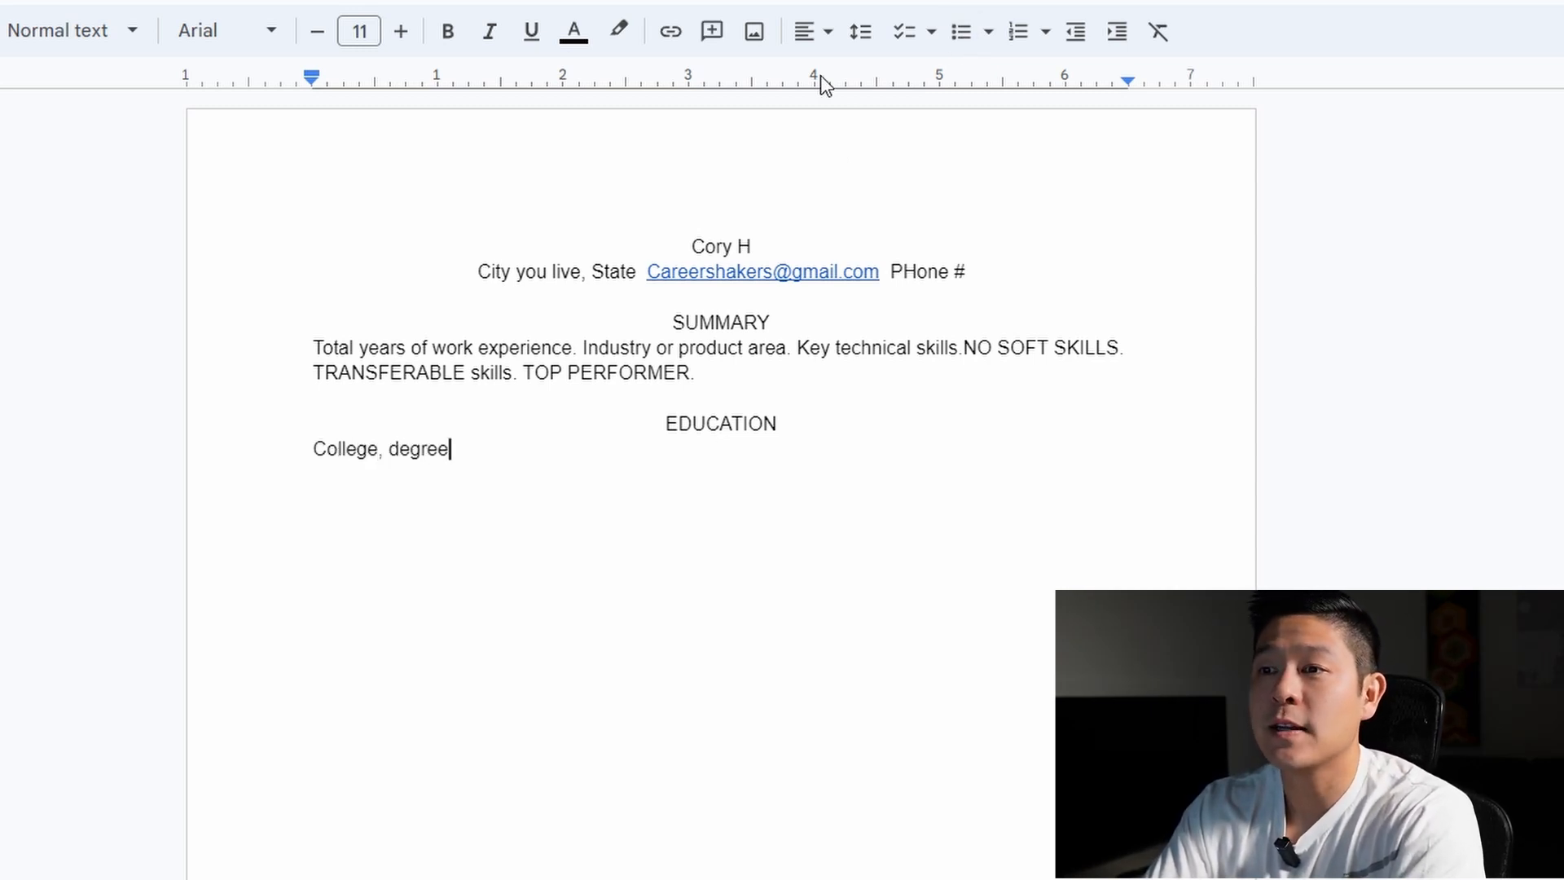
pyautogui.write(', major')
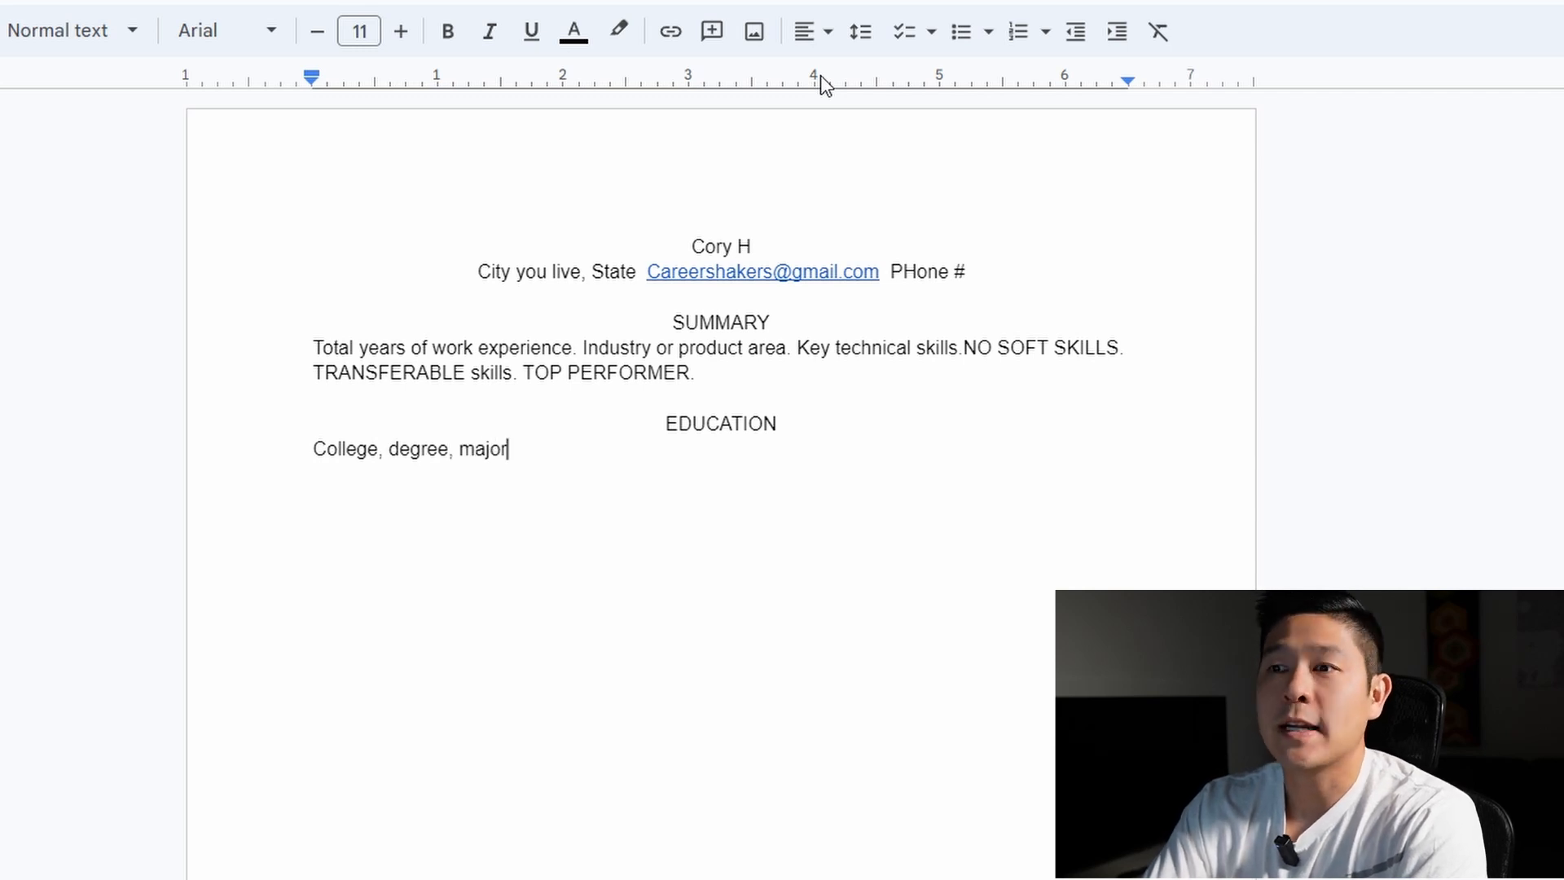
pyautogui.write(' (graduating 2023)')
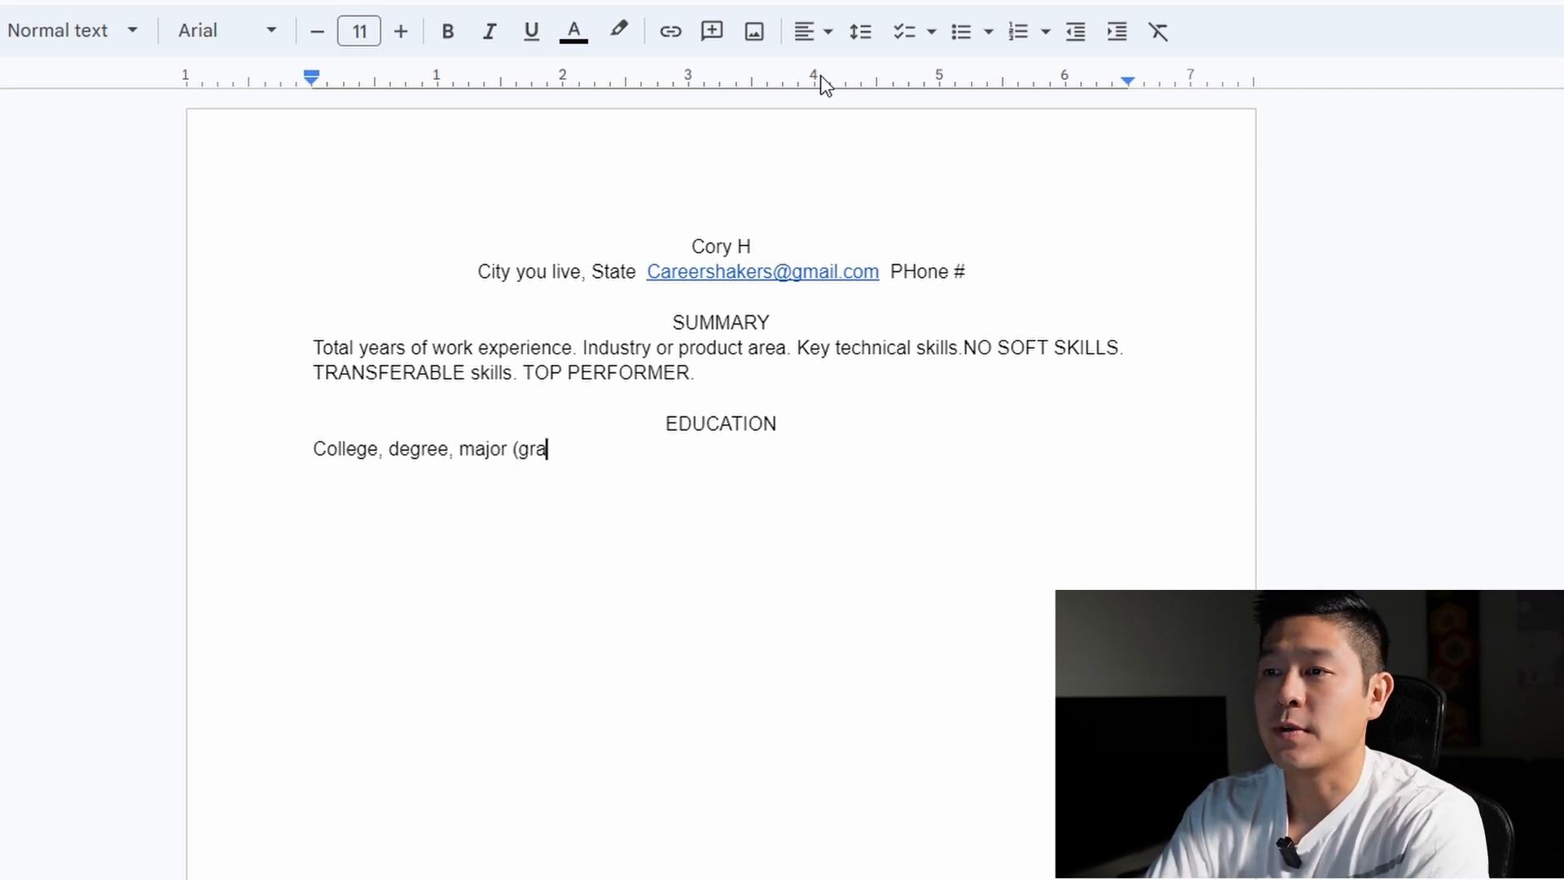
pyautogui.press('Return')
pyautogui.write('Relevant certifications')
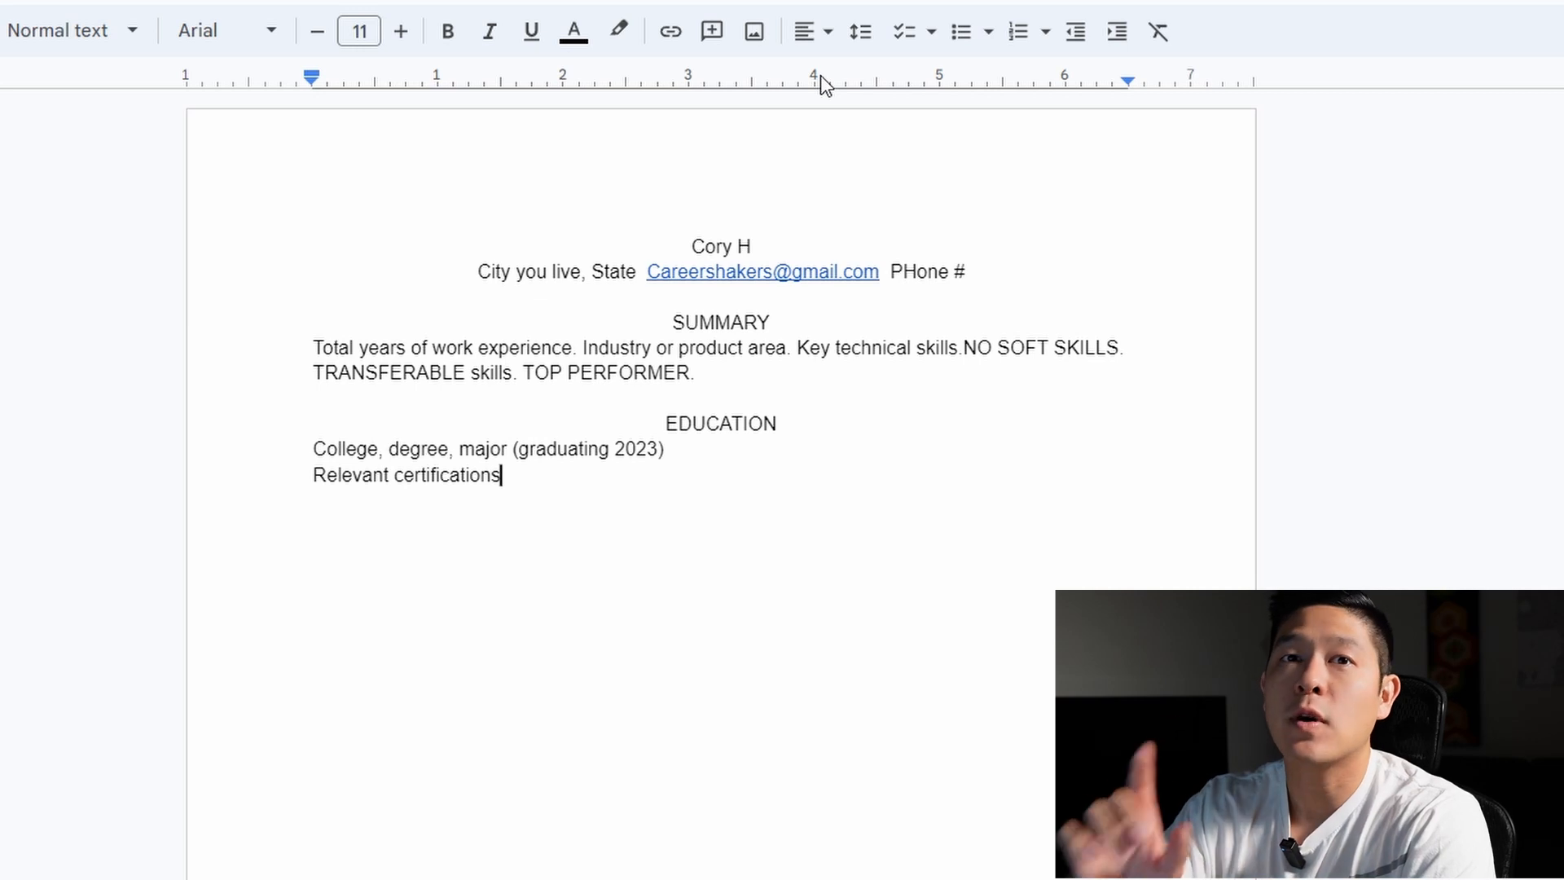
pyautogui.press('Return')
pyautogui.write('R3e')
pyautogui.press('BackSpace')
pyautogui.write('levant coursework:')
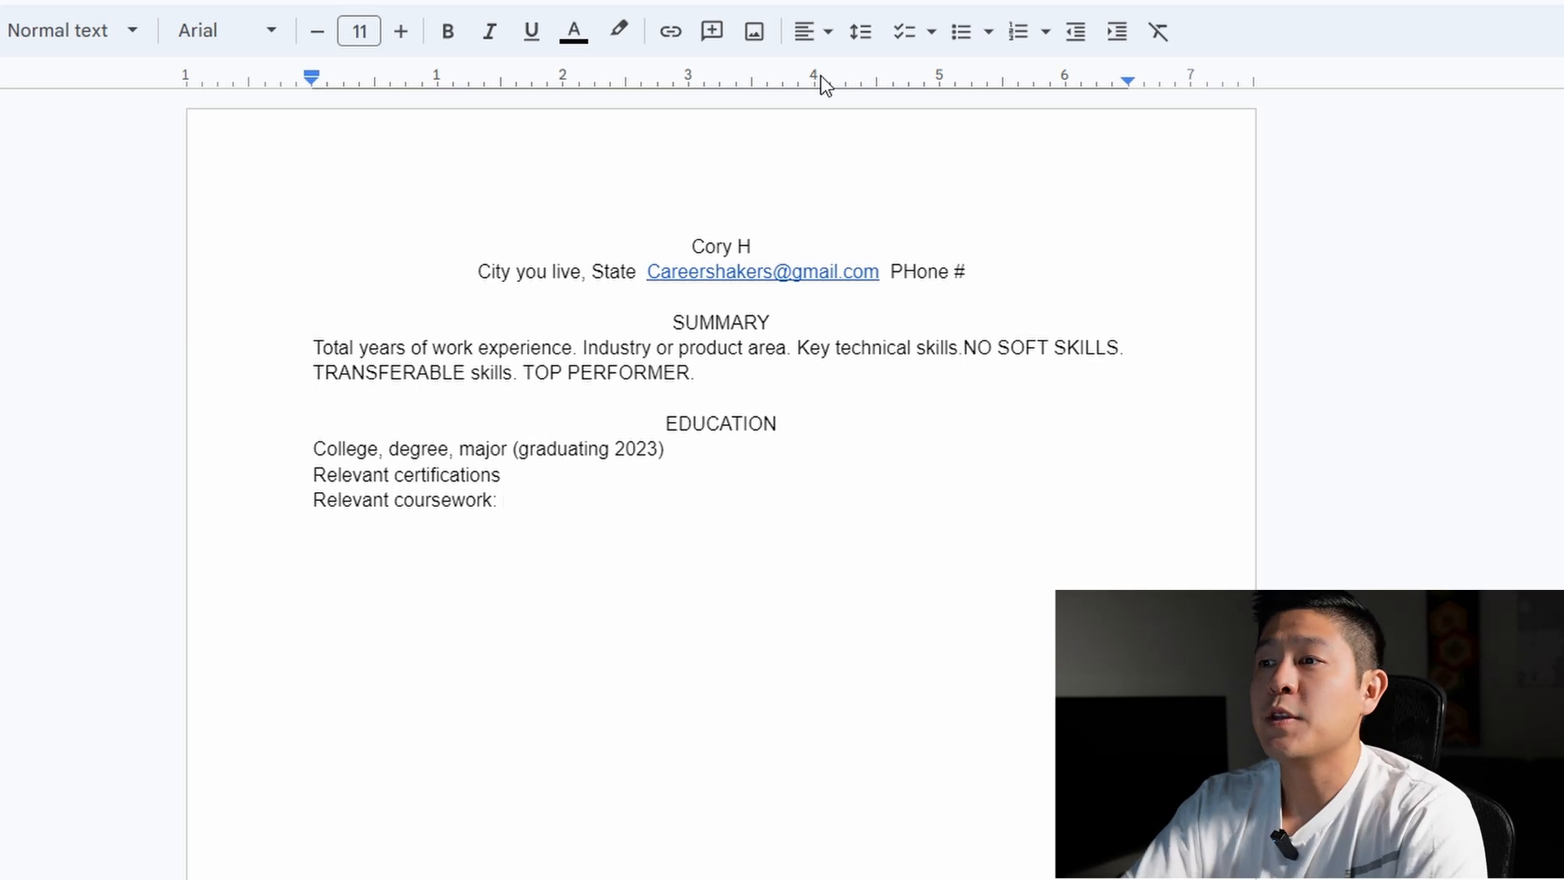
# Add a centred WORK EXPERIENCE heading below the education lines
pyautogui.press('Return')
pyautogui.press('Return')
pyautogui.click(811, 33)
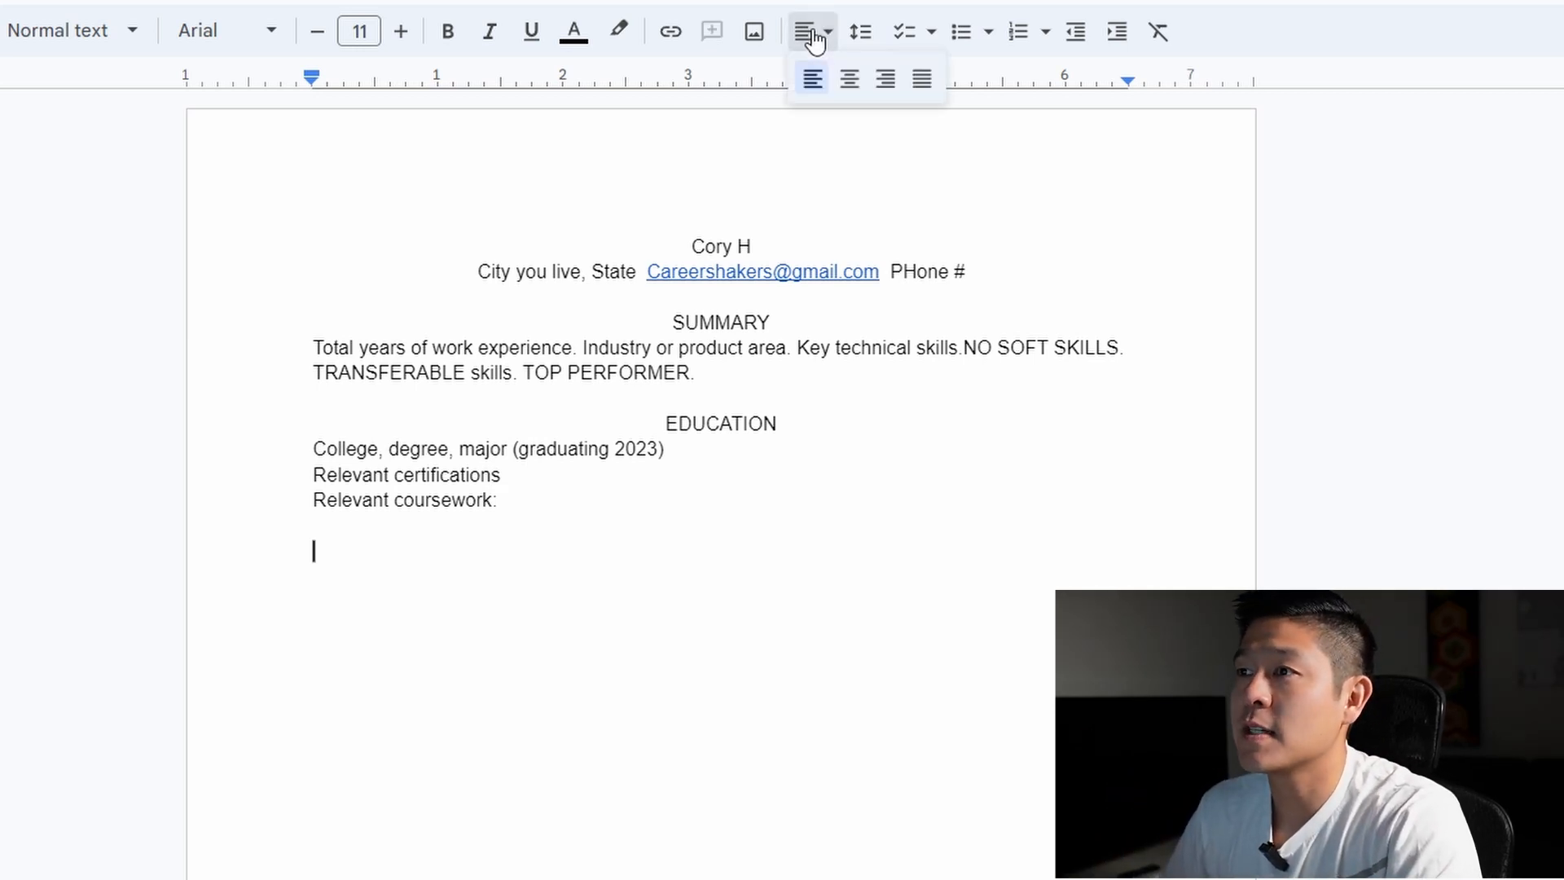
pyautogui.click(848, 78)
pyautogui.write('WORK EXPERIENCE')
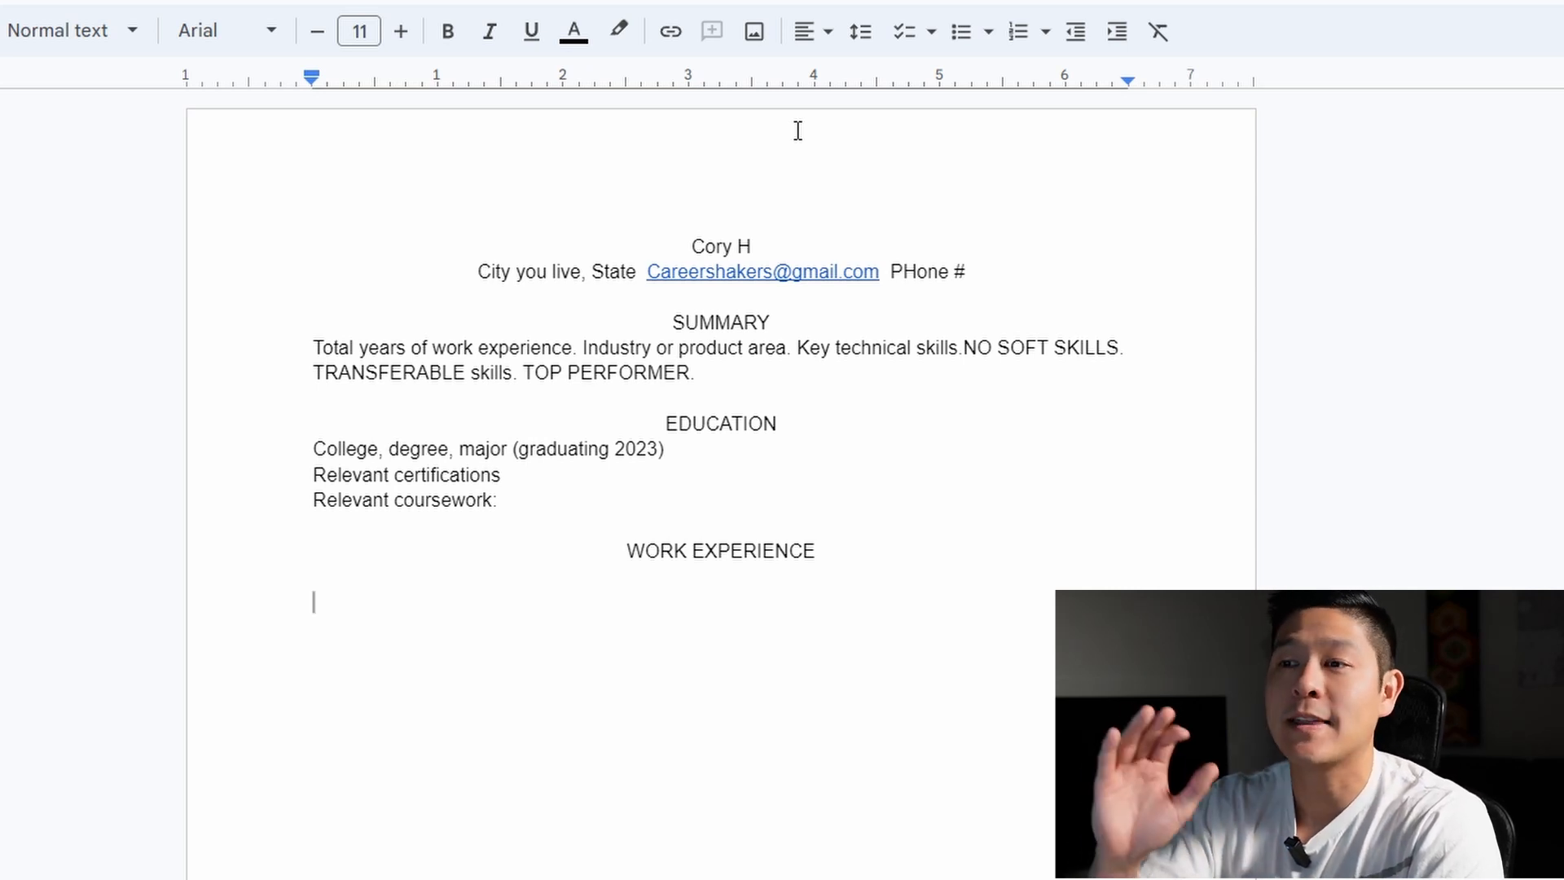
# Type the 'Company name, job title' line with 2020-2023 tabbed to its right end
pyautogui.write('Compa')
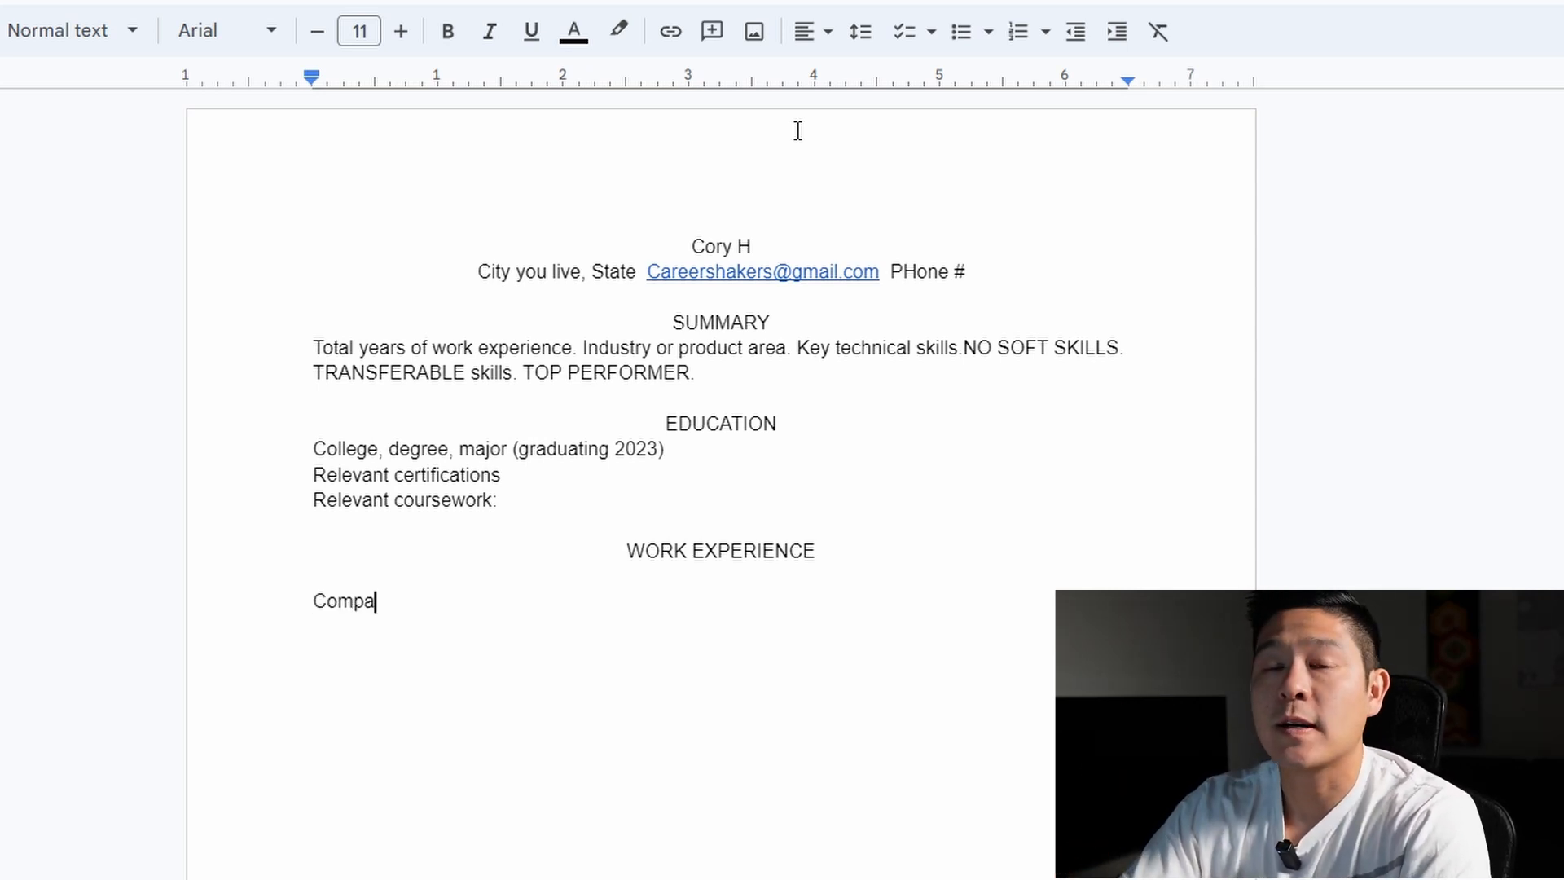
pyautogui.write('ny name, ')
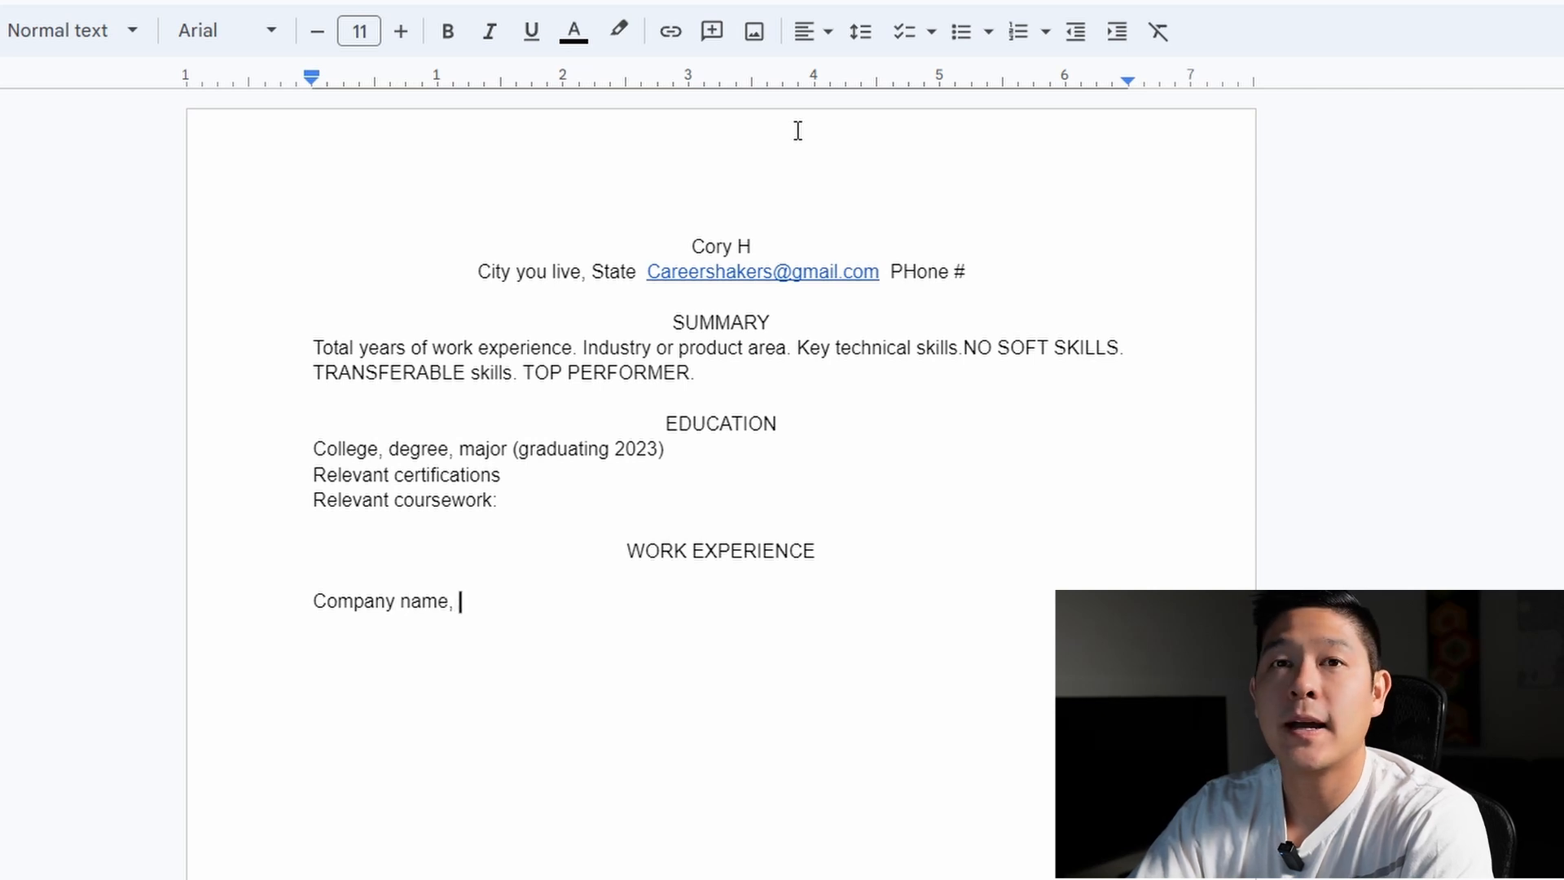
pyautogui.write('job title')
pyautogui.press('Tab')
pyautogui.press('Tab')
pyautogui.press('Tab')
pyautogui.press('Tab')
pyautogui.press('Tab')
pyautogui.press('Tab')
pyautogui.press('Tab')
pyautogui.press('Tab')
pyautogui.press('Tab')
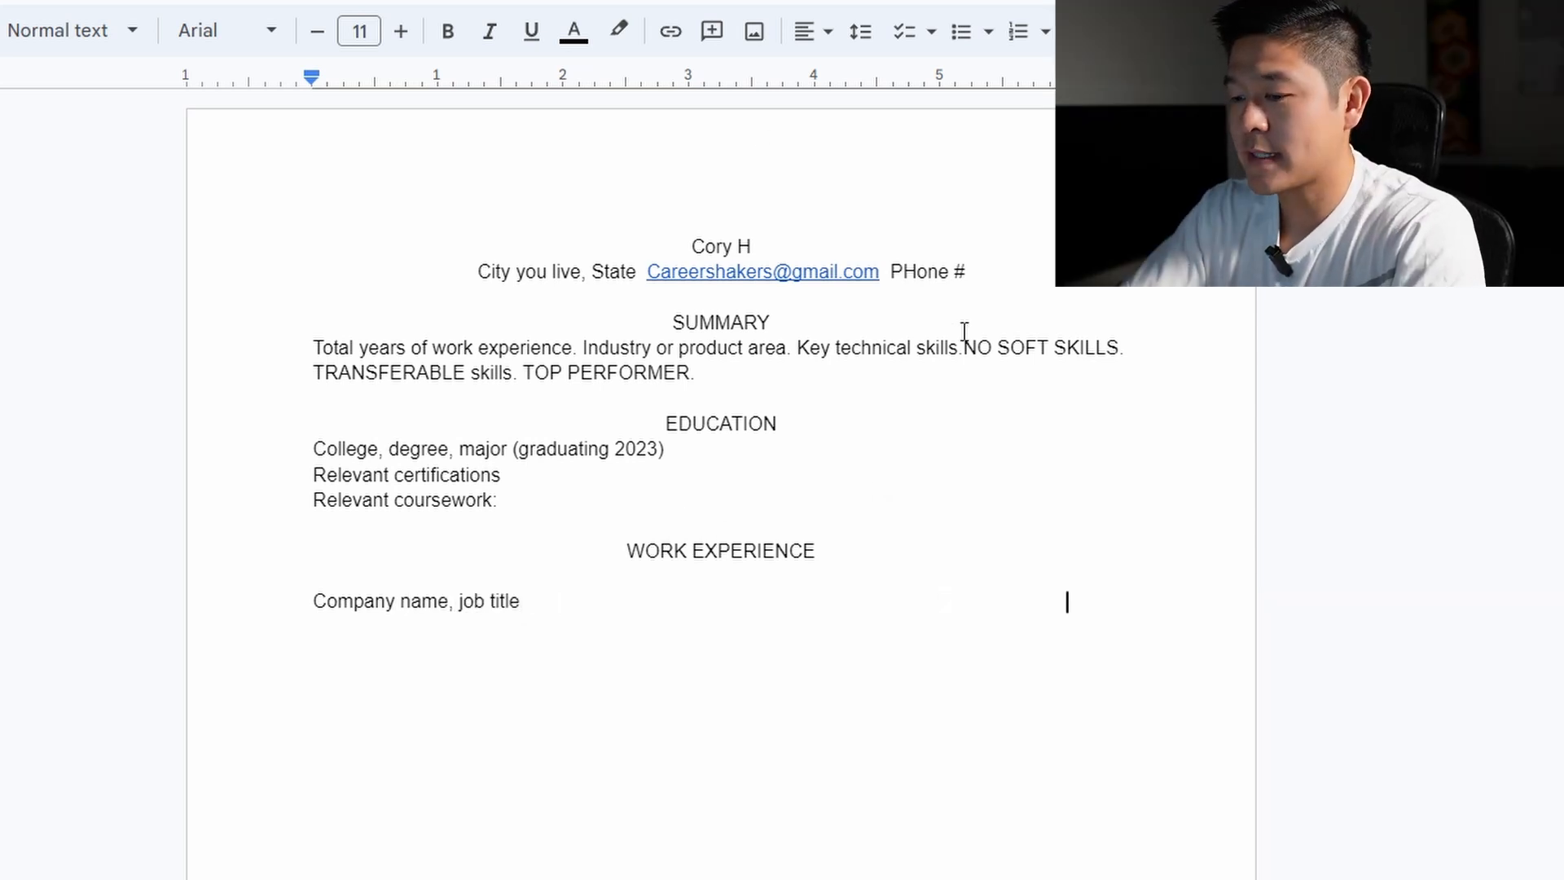
pyautogui.write('2020-2023')
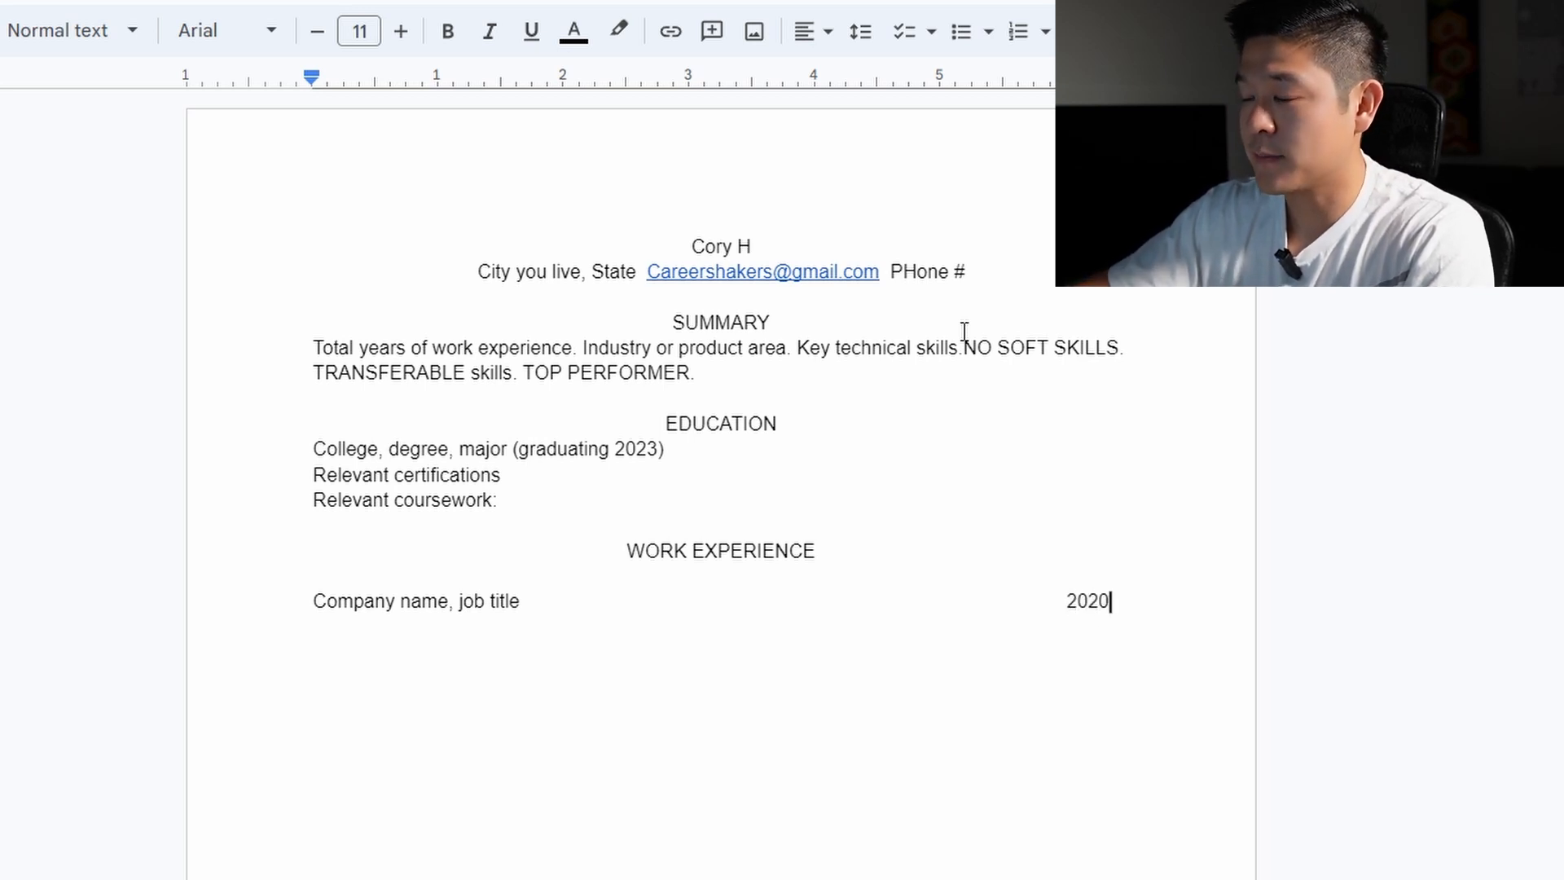
pyautogui.press('Return')
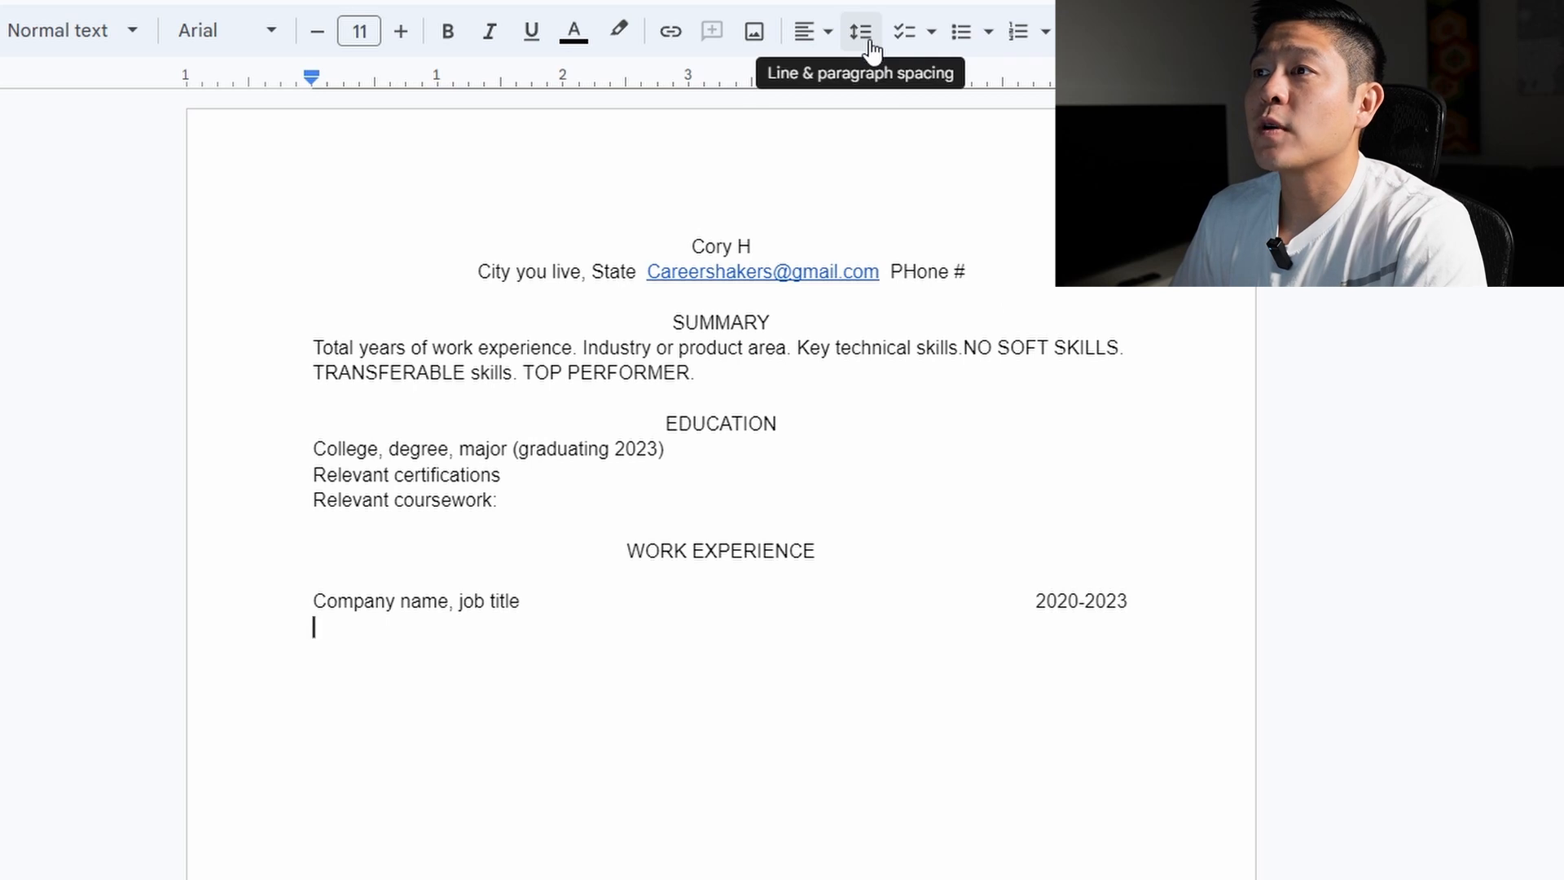
# Create bullet tips under the job line, including '1-2 sentences max.' and 'Results oriented', then end the list
pyautogui.click(830, 45)
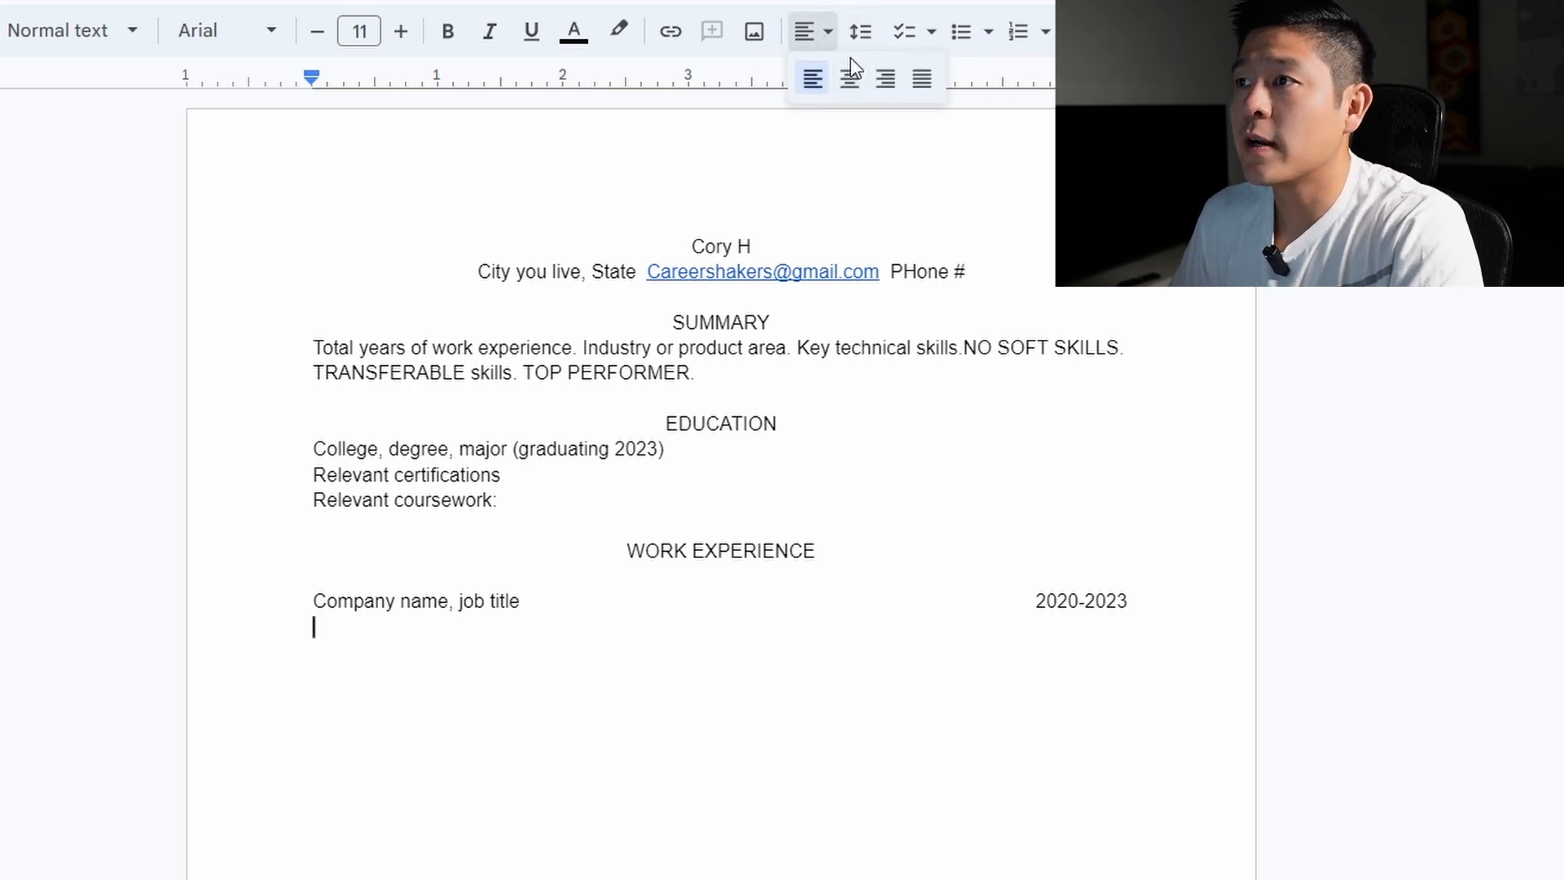
pyautogui.click(962, 32)
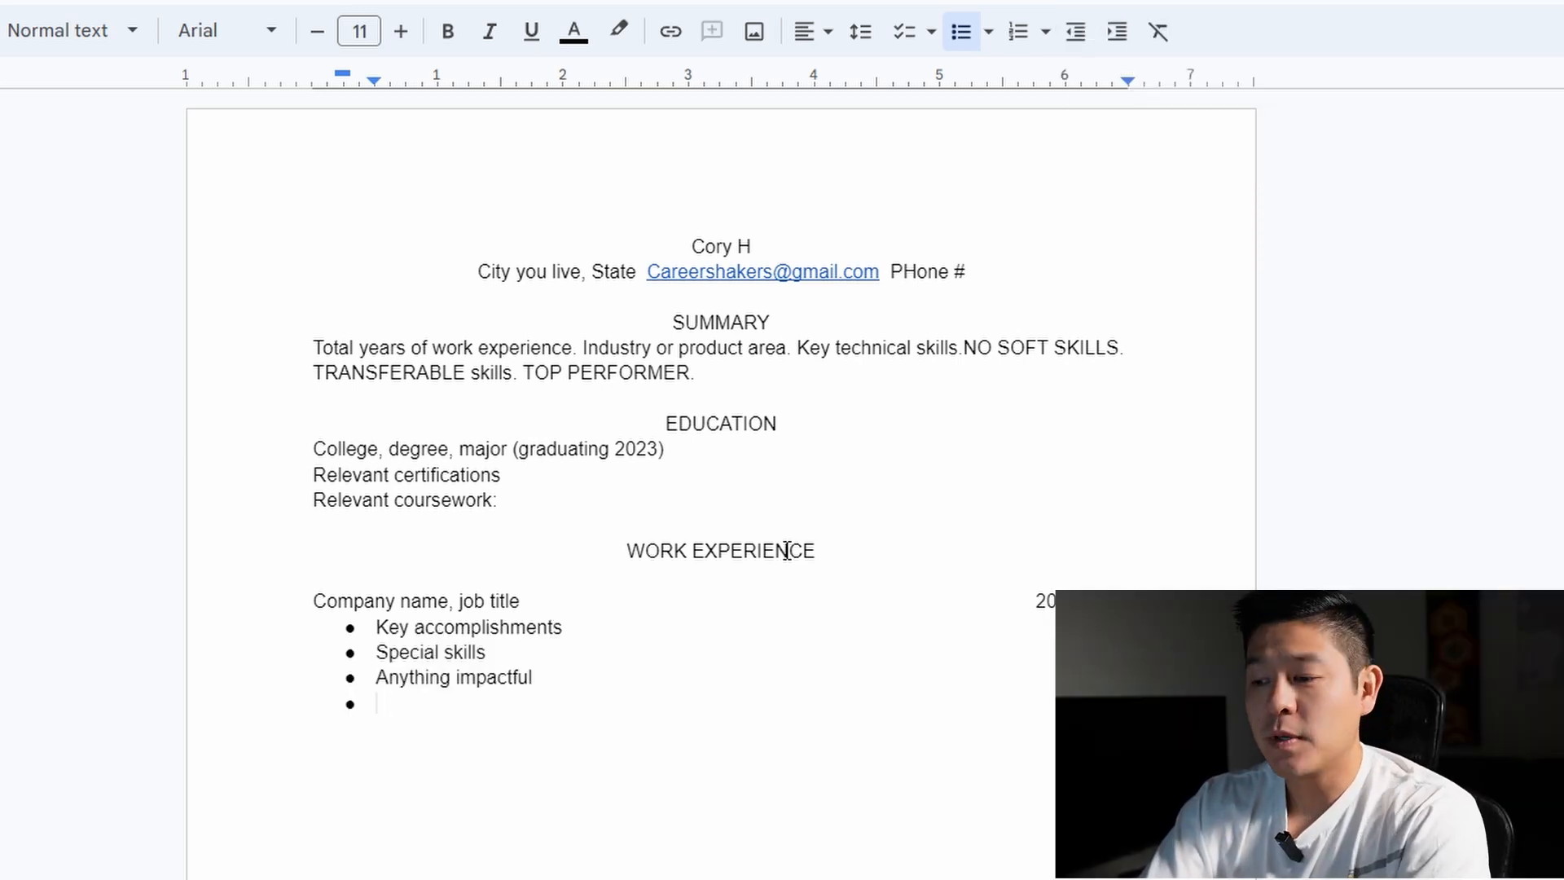
pyautogui.write('1-2 sent')
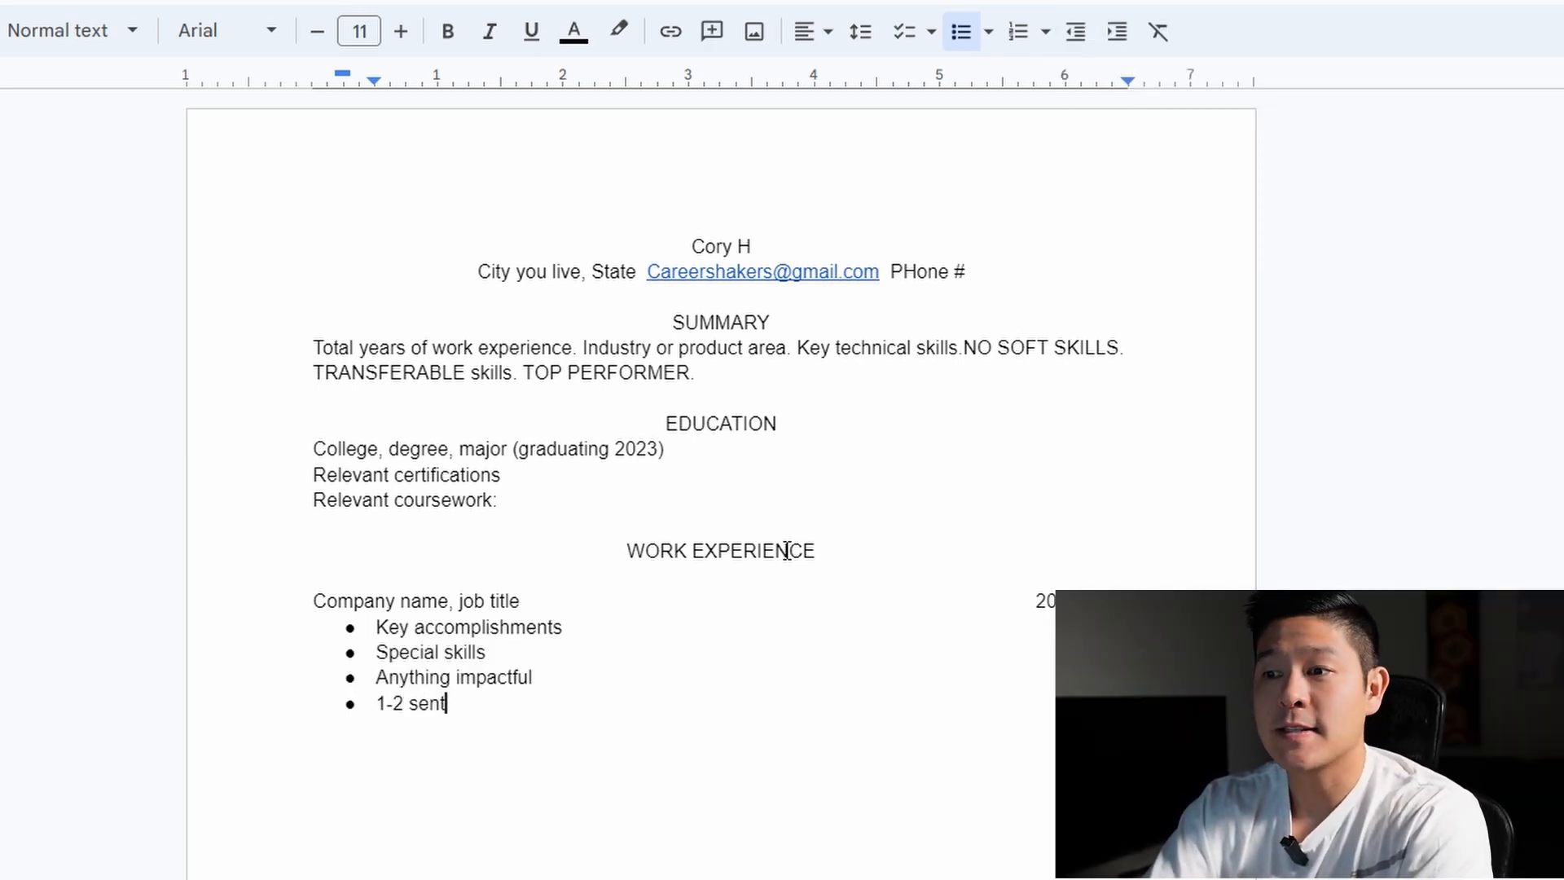
pyautogui.write('ences max')
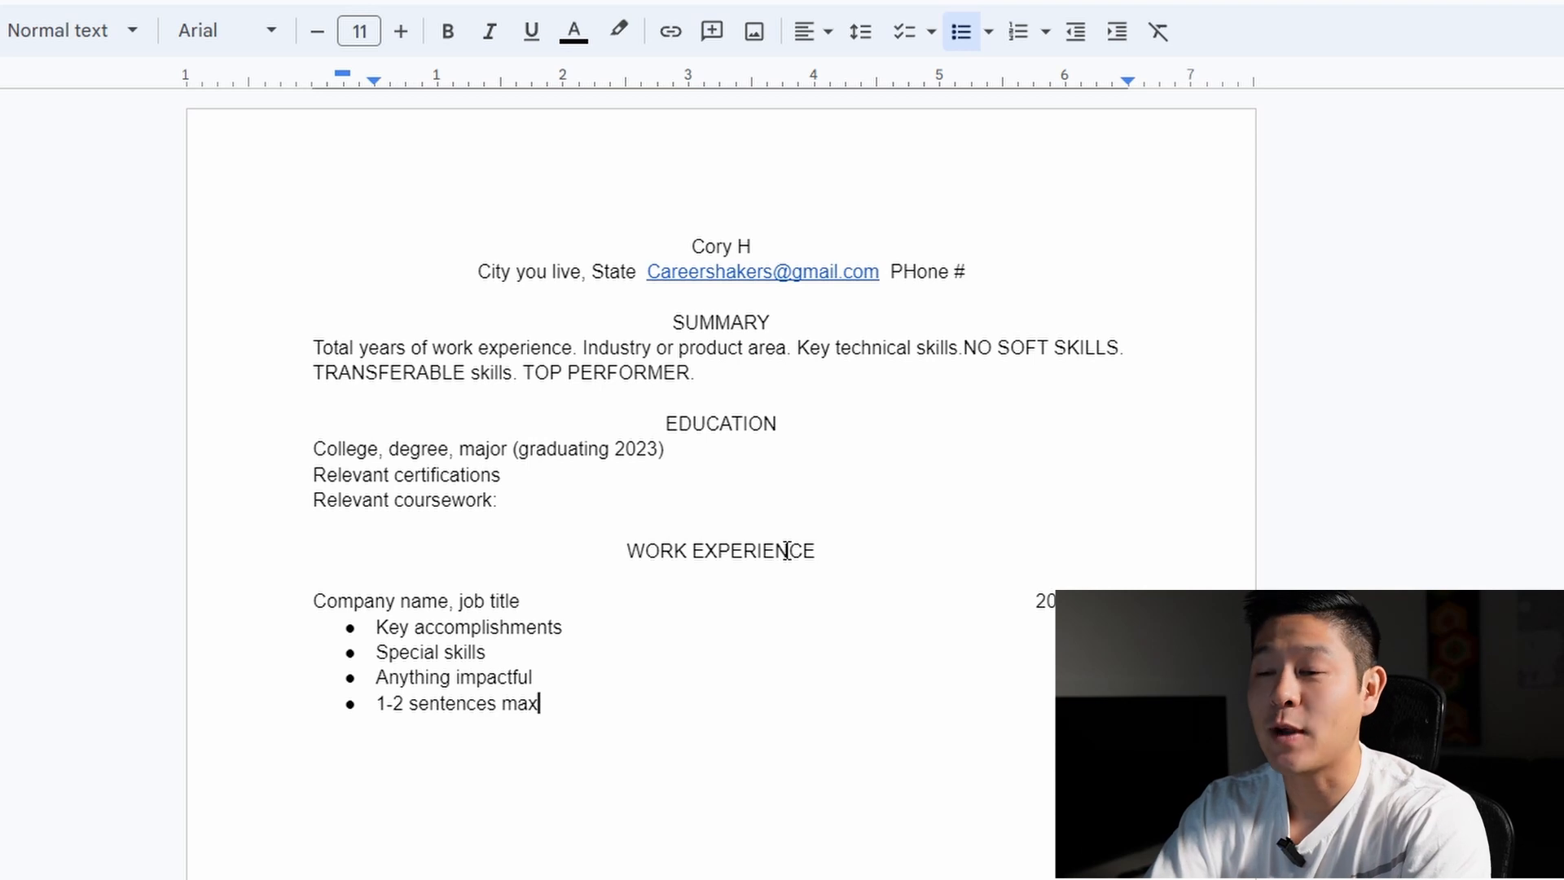
pyautogui.write('.')
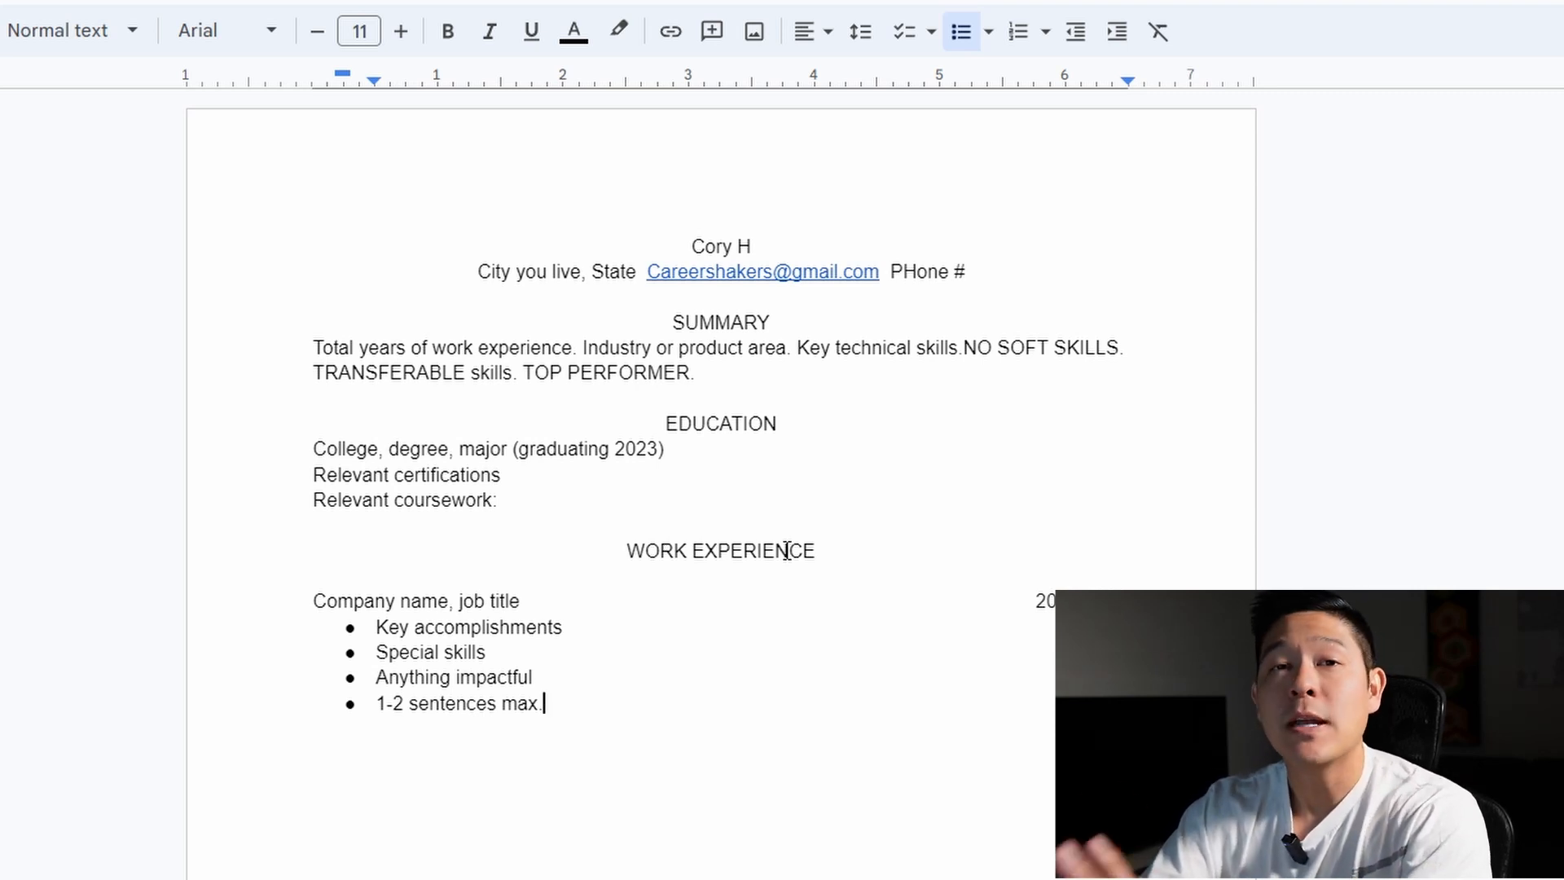
pyautogui.press('Return')
pyautogui.write('Result')
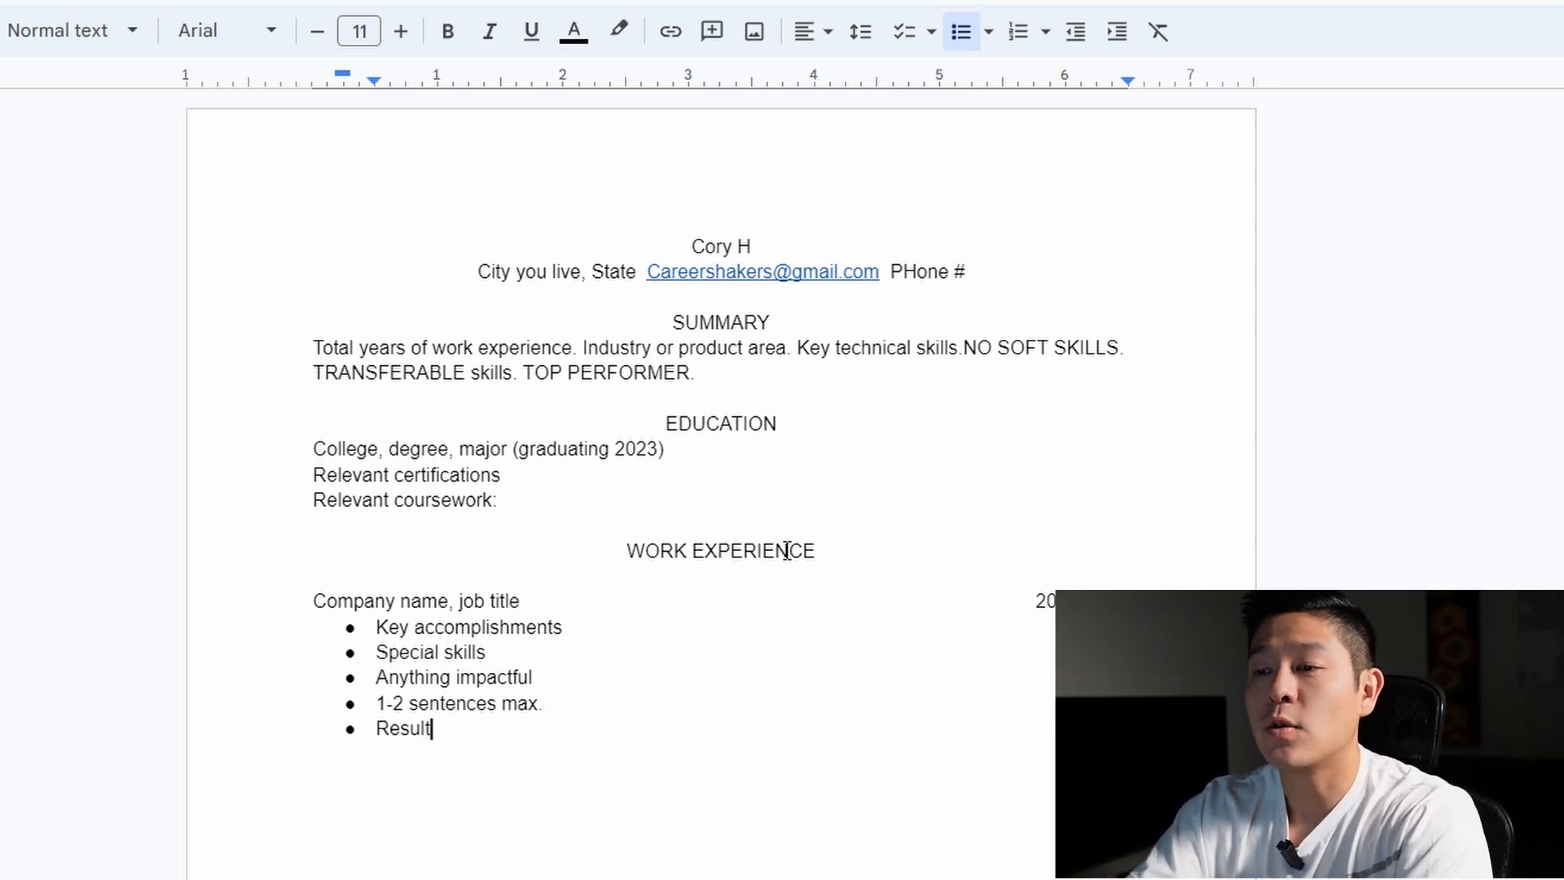
pyautogui.write('s oriented,')
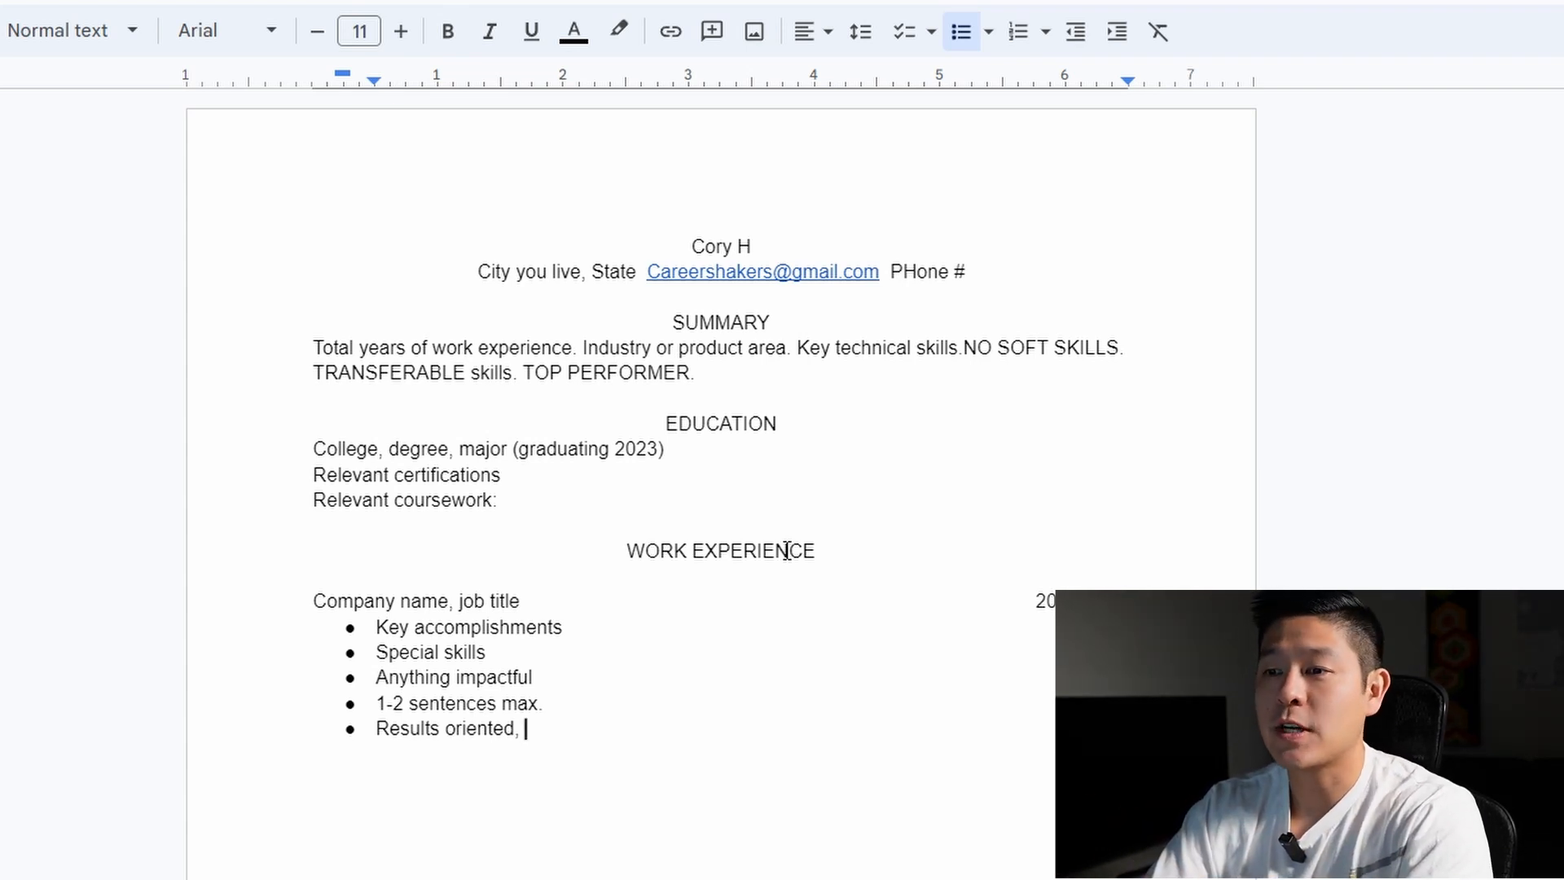
pyautogui.press('Return')
pyautogui.press('Return')
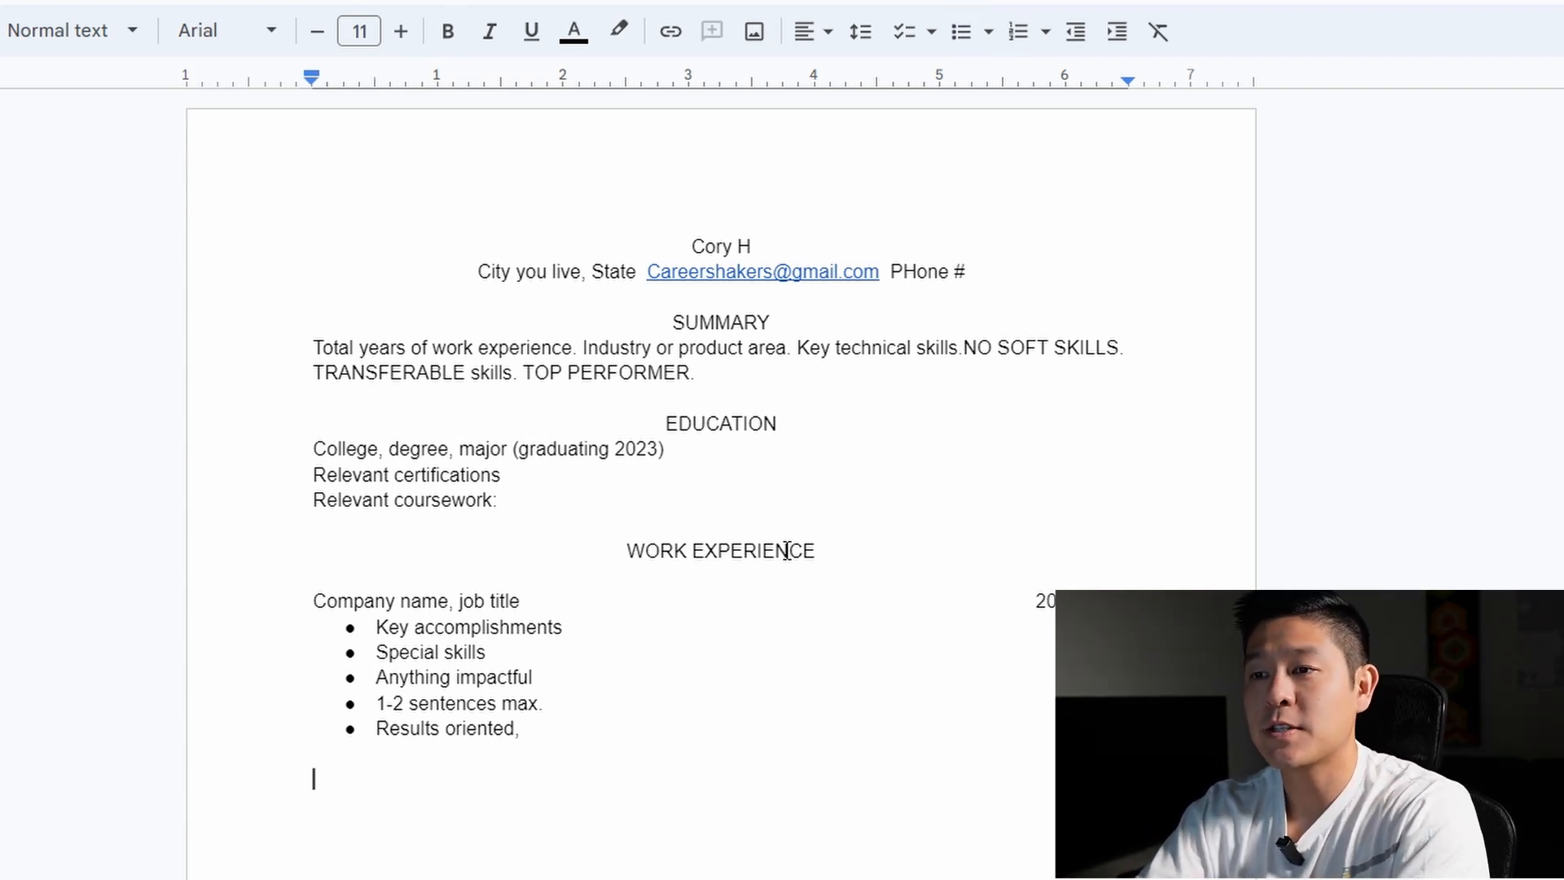
# Paste a copy of the first job line and its bullets below it as a second entry
pyautogui.moveTo(577, 729); pyautogui.dragTo(318, 590)
pyautogui.click(457, 680)
pyautogui.moveTo(582, 735); pyautogui.dragTo(318, 603)
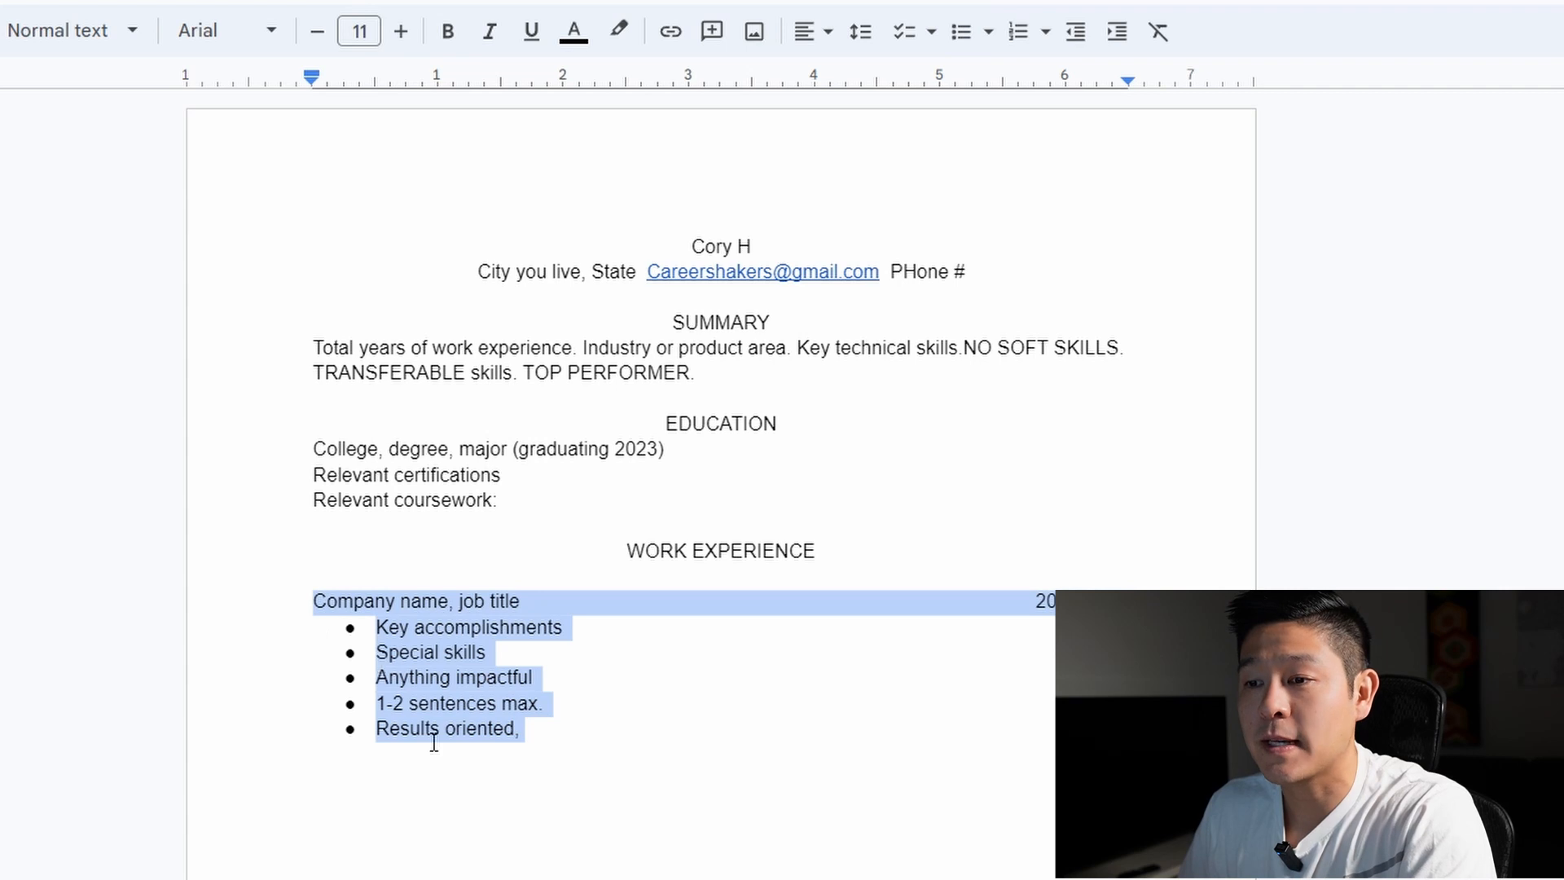
pyautogui.click(410, 803)
pyautogui.hotkey('ctrl', 'v')
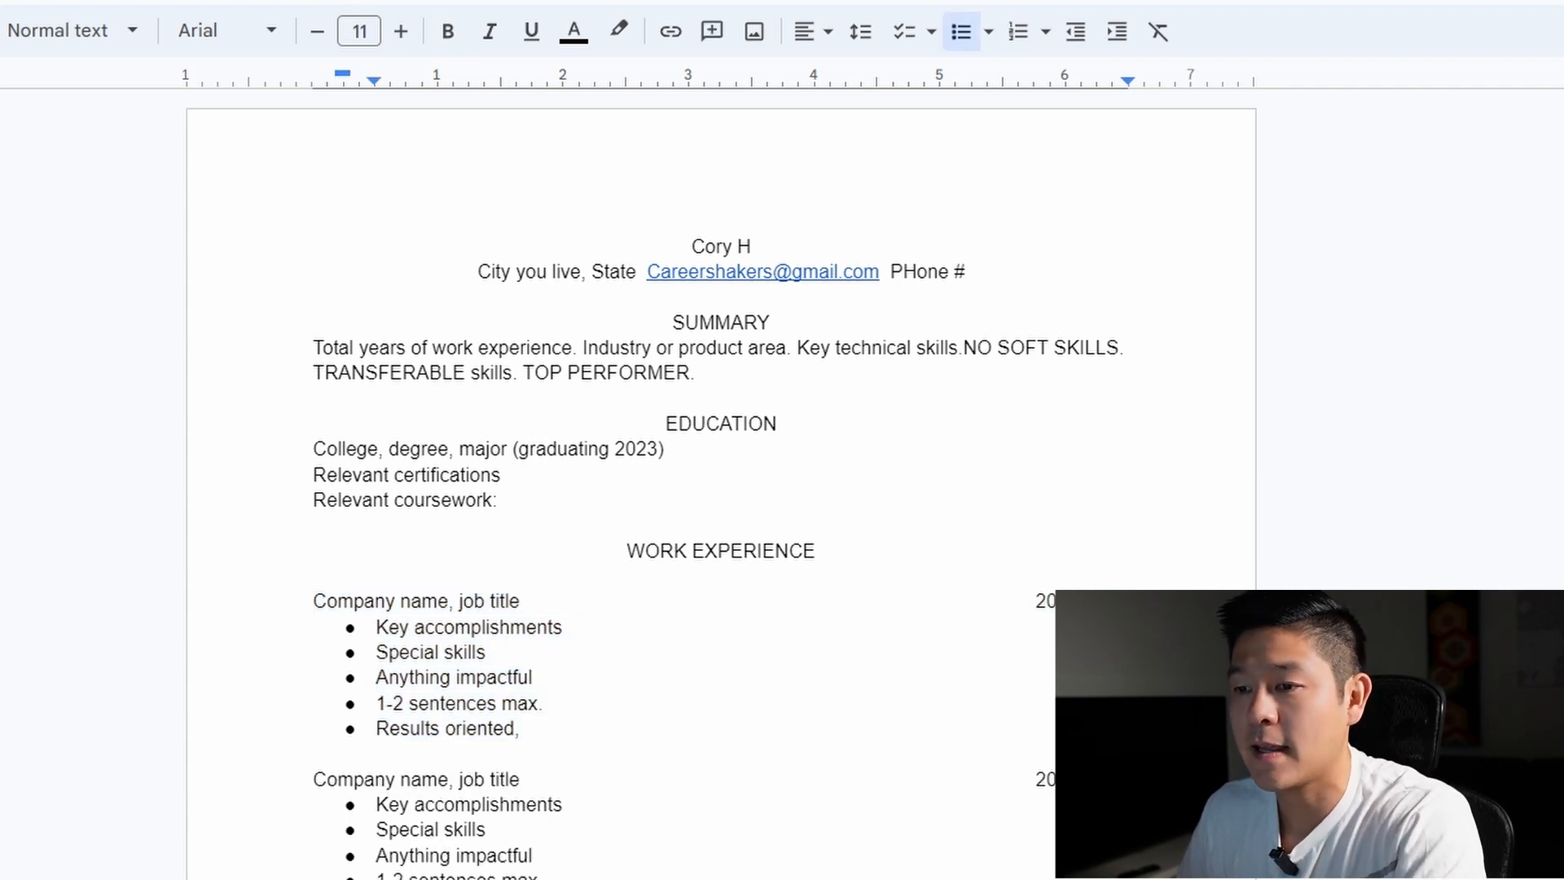
pyautogui.moveTo(554, 879); pyautogui.dragTo(376, 807)
pyautogui.click(689, 828)
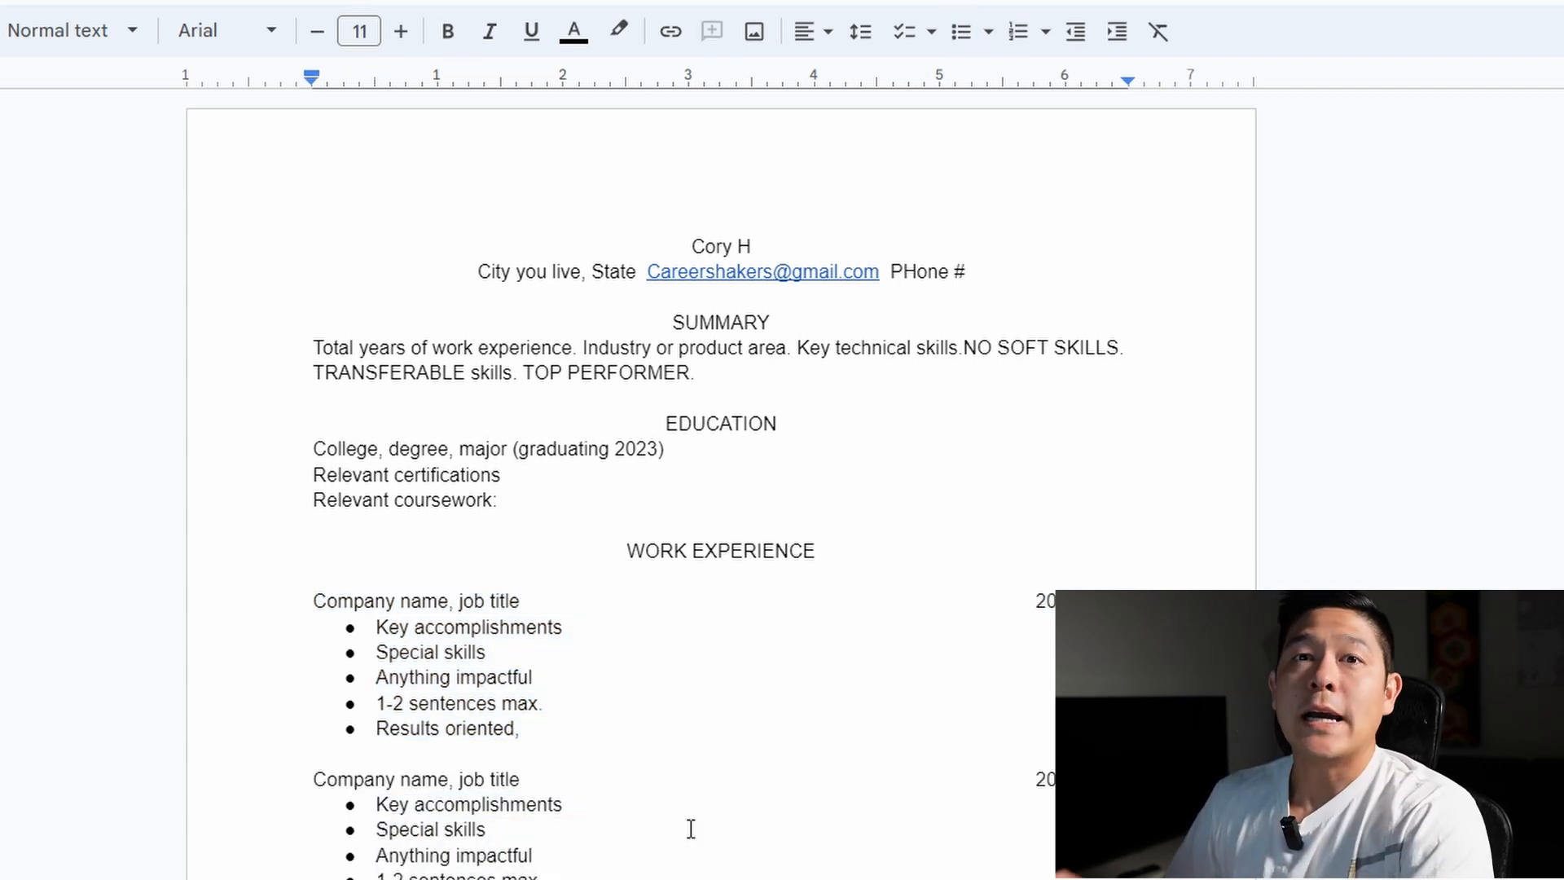
pyautogui.scroll(-5, 709, 823)
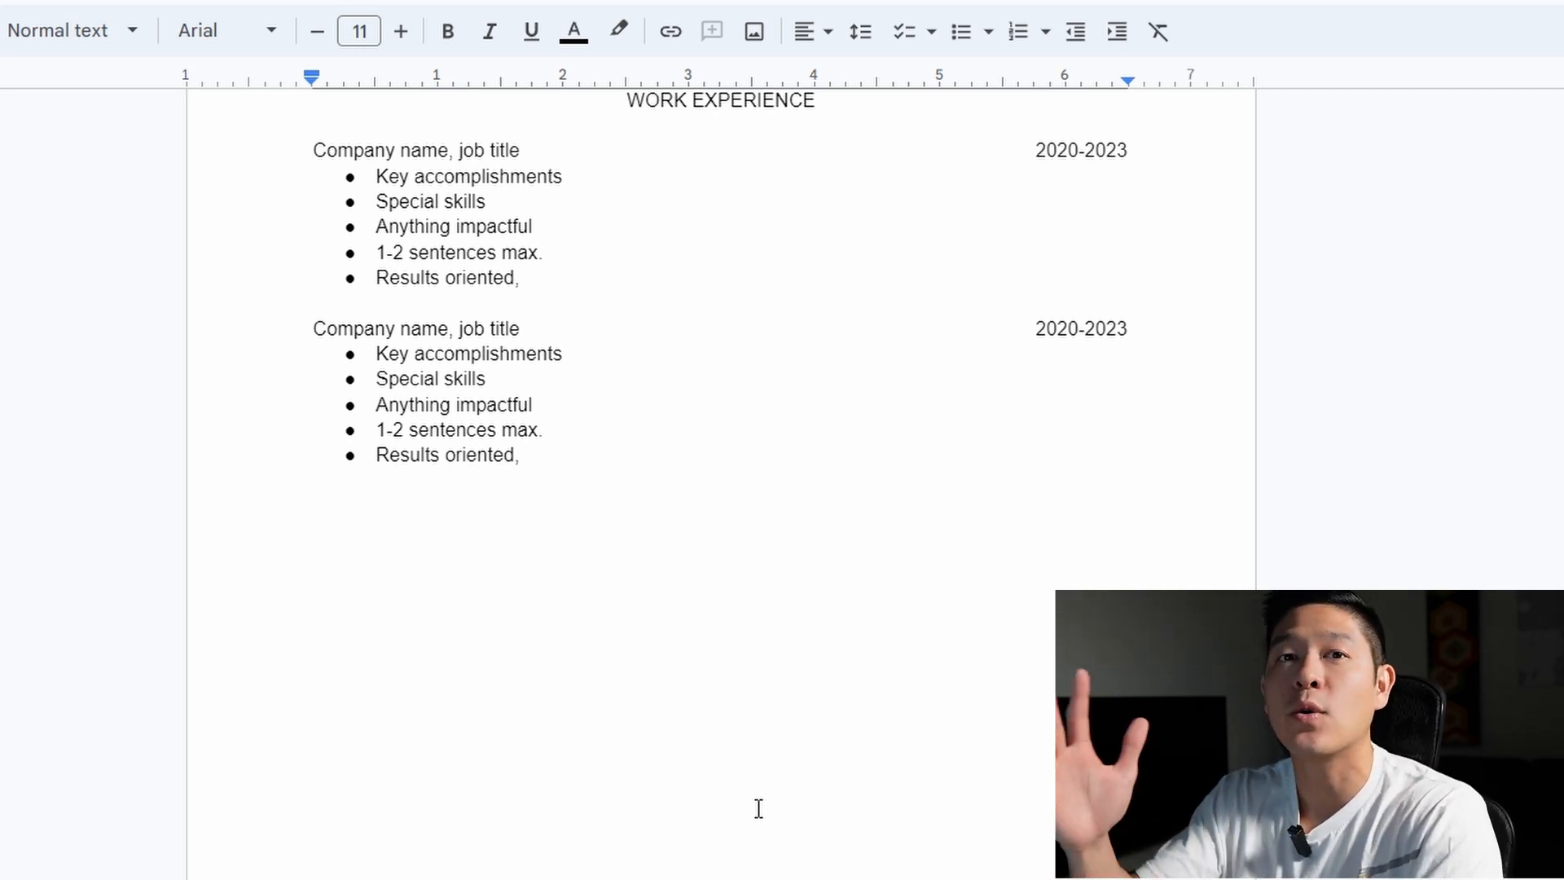
pyautogui.scroll(3, 758, 807)
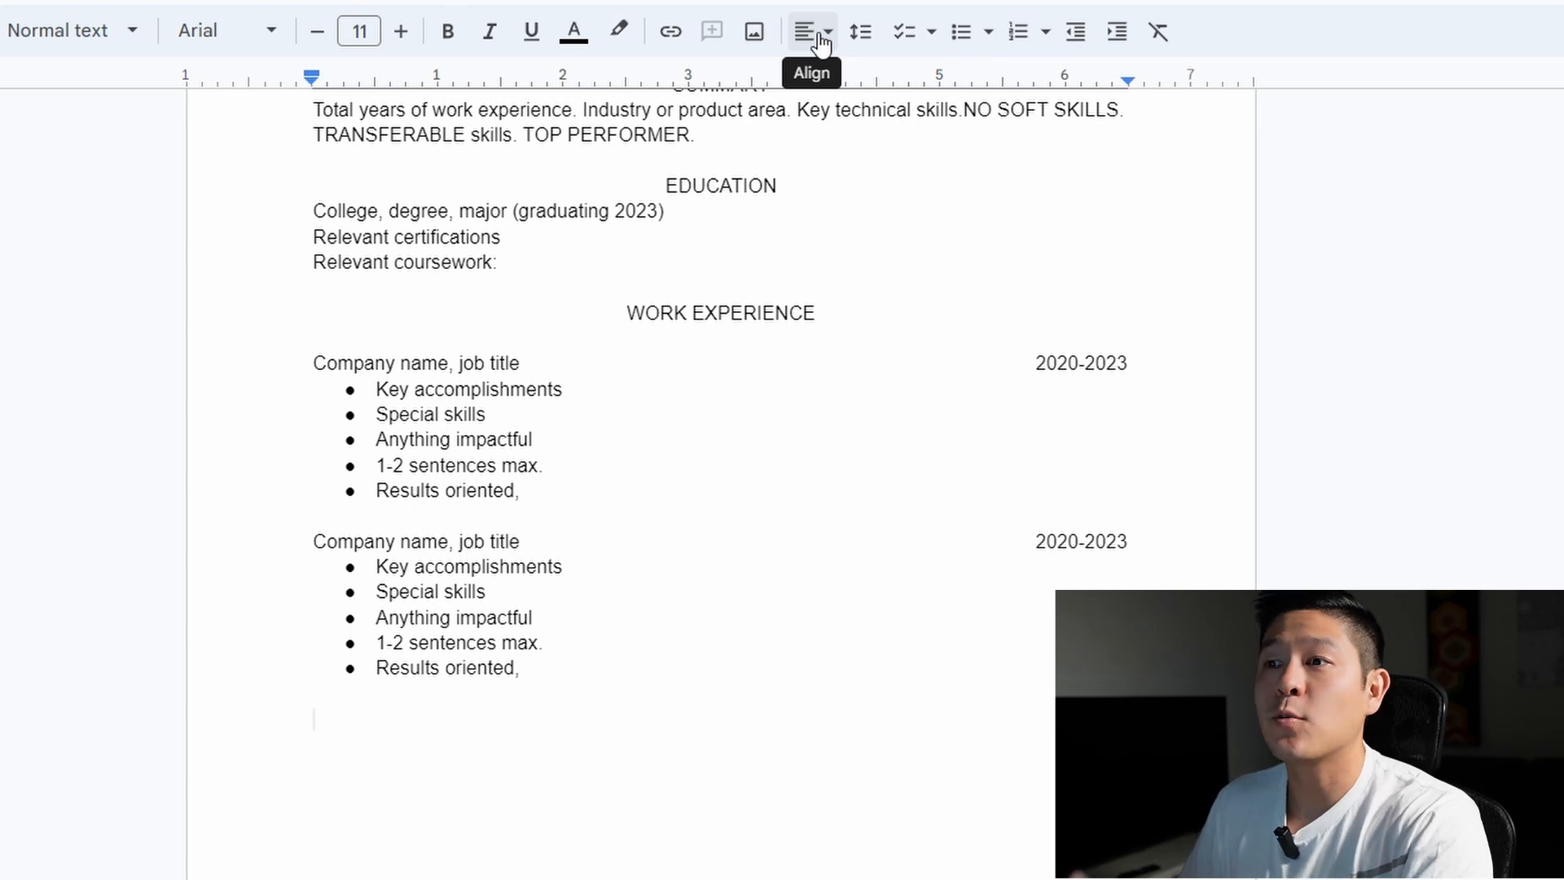
# Type a centred LEADERSHIP ROLES heading and left-align the blank line after it
pyautogui.click(822, 41)
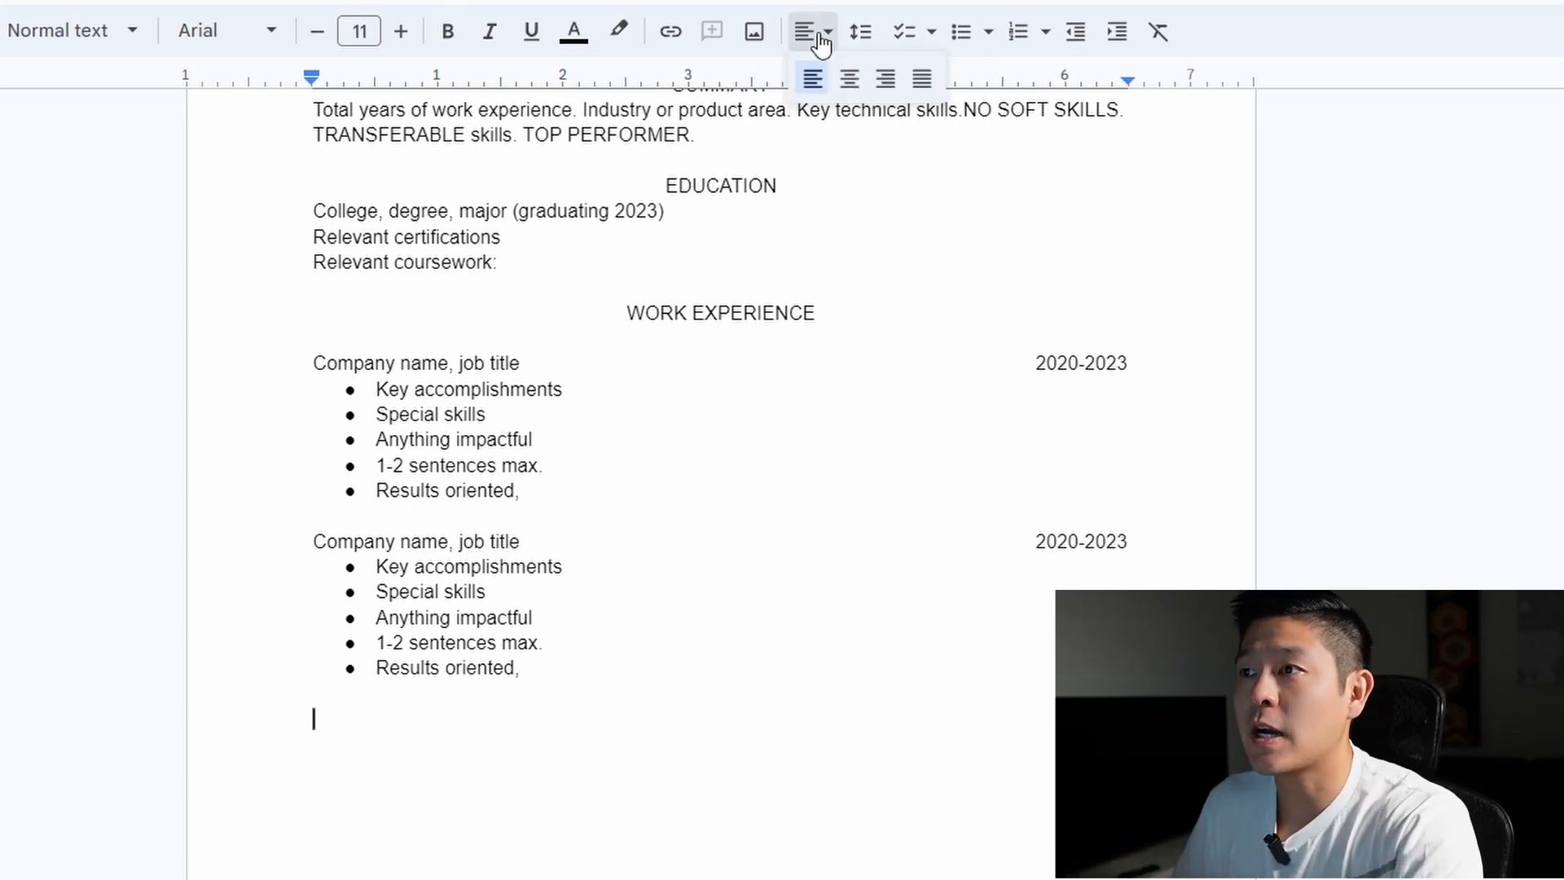
pyautogui.click(850, 78)
pyautogui.write('LEADERSHIP ROLES')
pyautogui.press('Return')
pyautogui.press('Return')
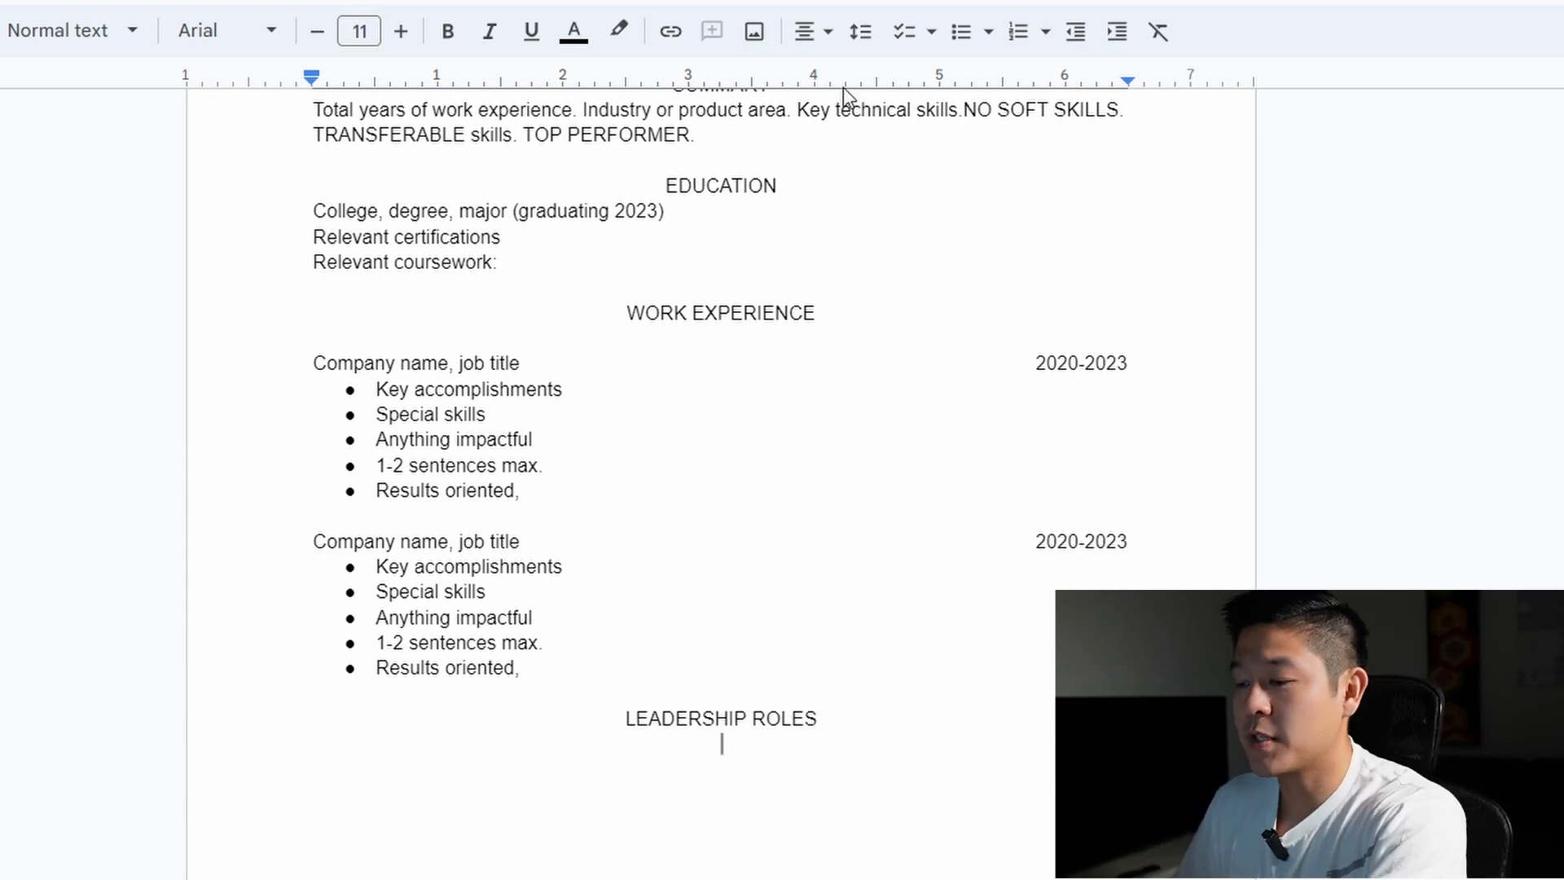
pyautogui.click(826, 33)
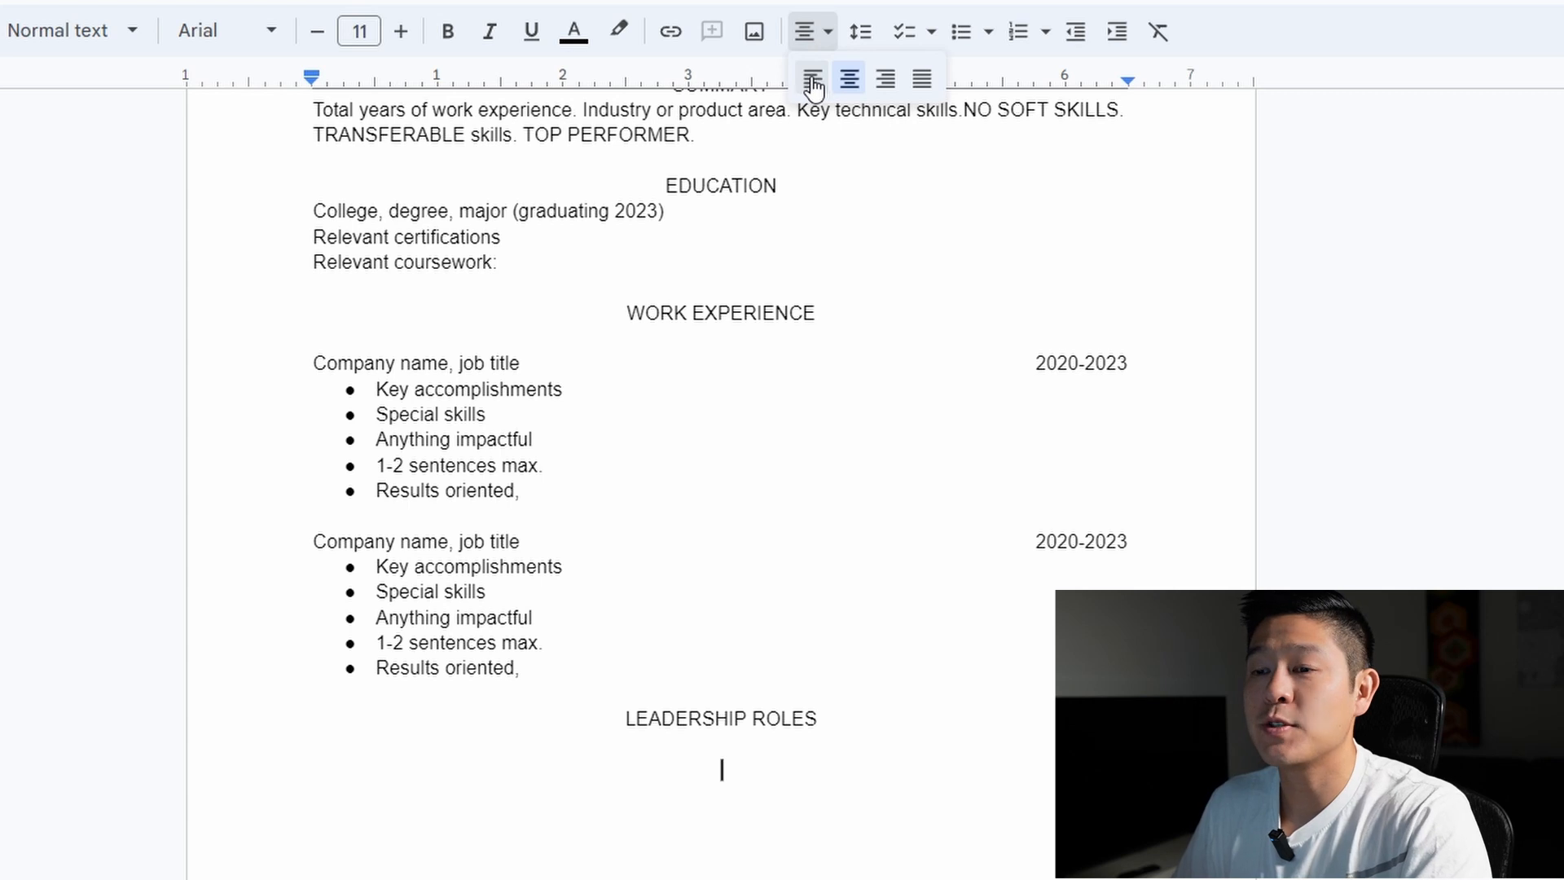
pyautogui.click(811, 85)
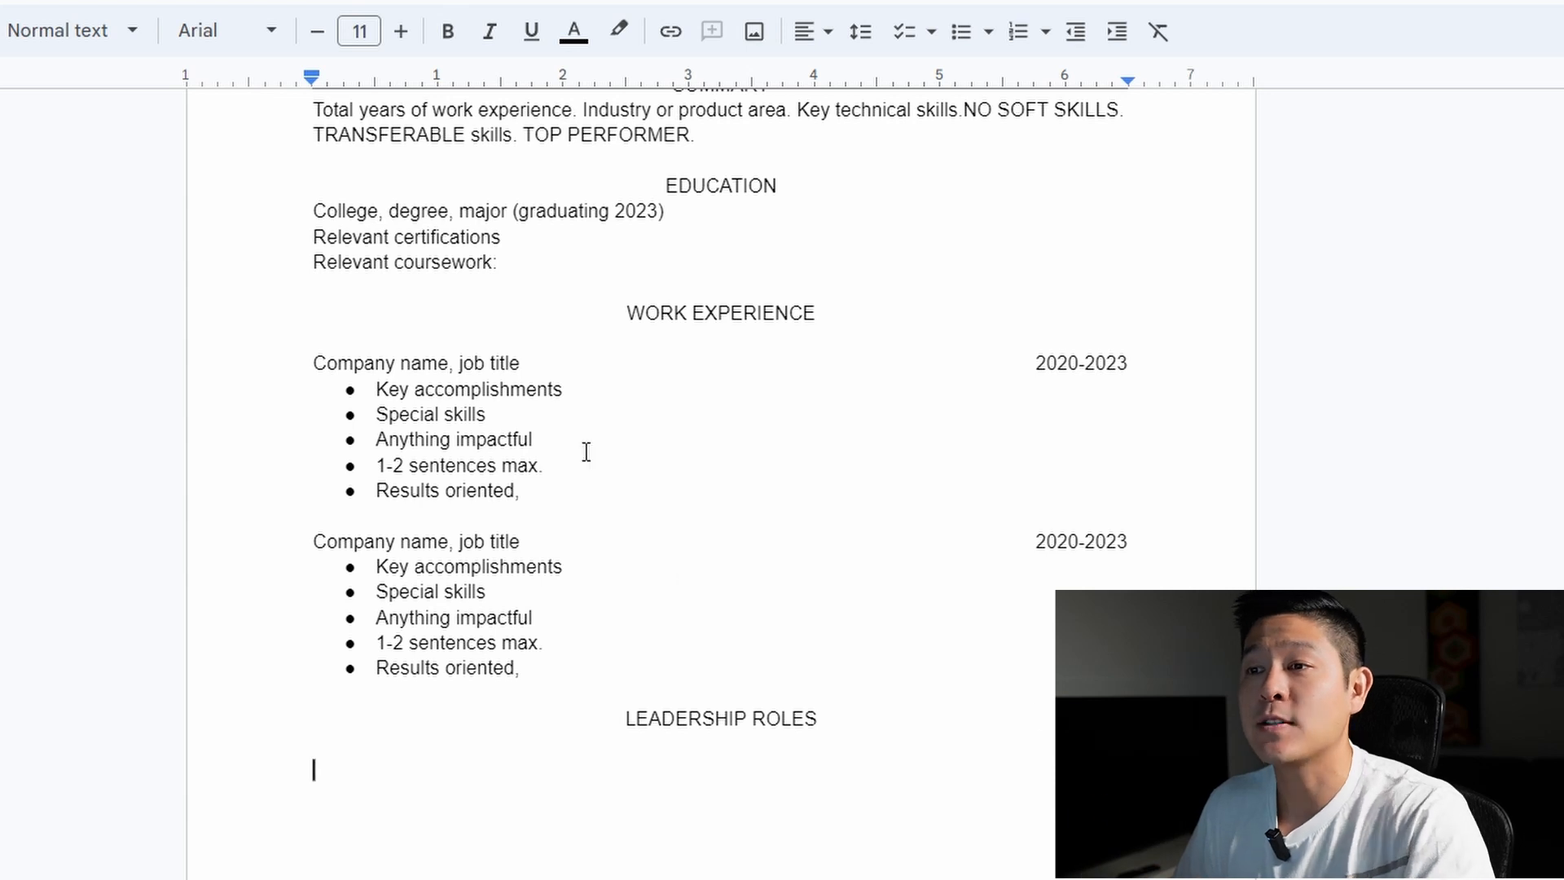
# Paste the job line and bullets under LEADERSHIP ROLES, renaming Company name to Organization name
pyautogui.moveTo(531, 423); pyautogui.dragTo(320, 379)
pyautogui.hotkey('ctrl', 'c')
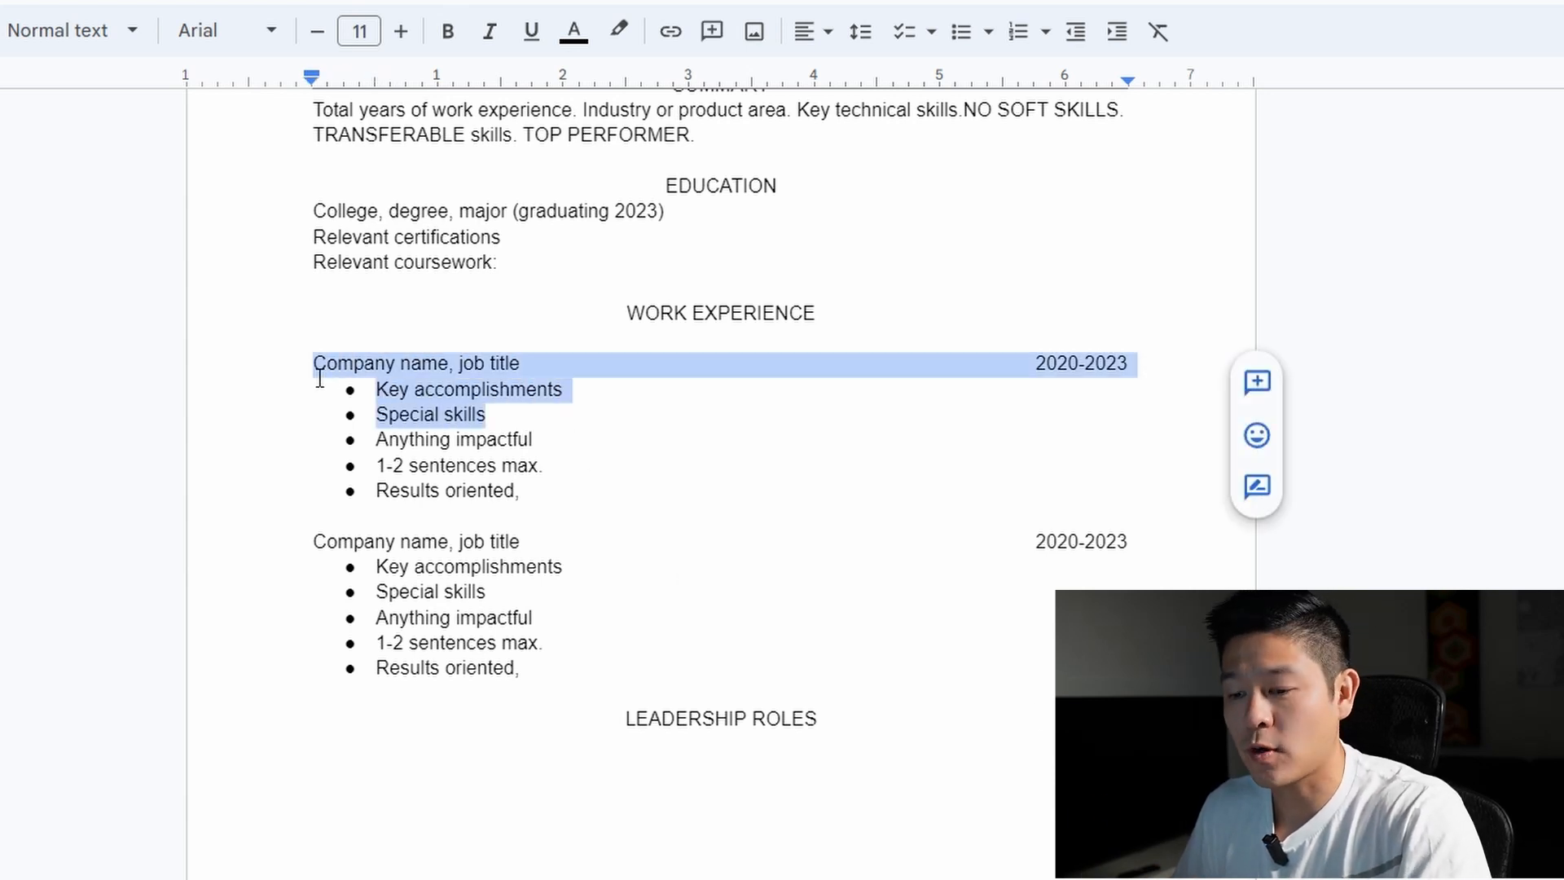
pyautogui.click(457, 781)
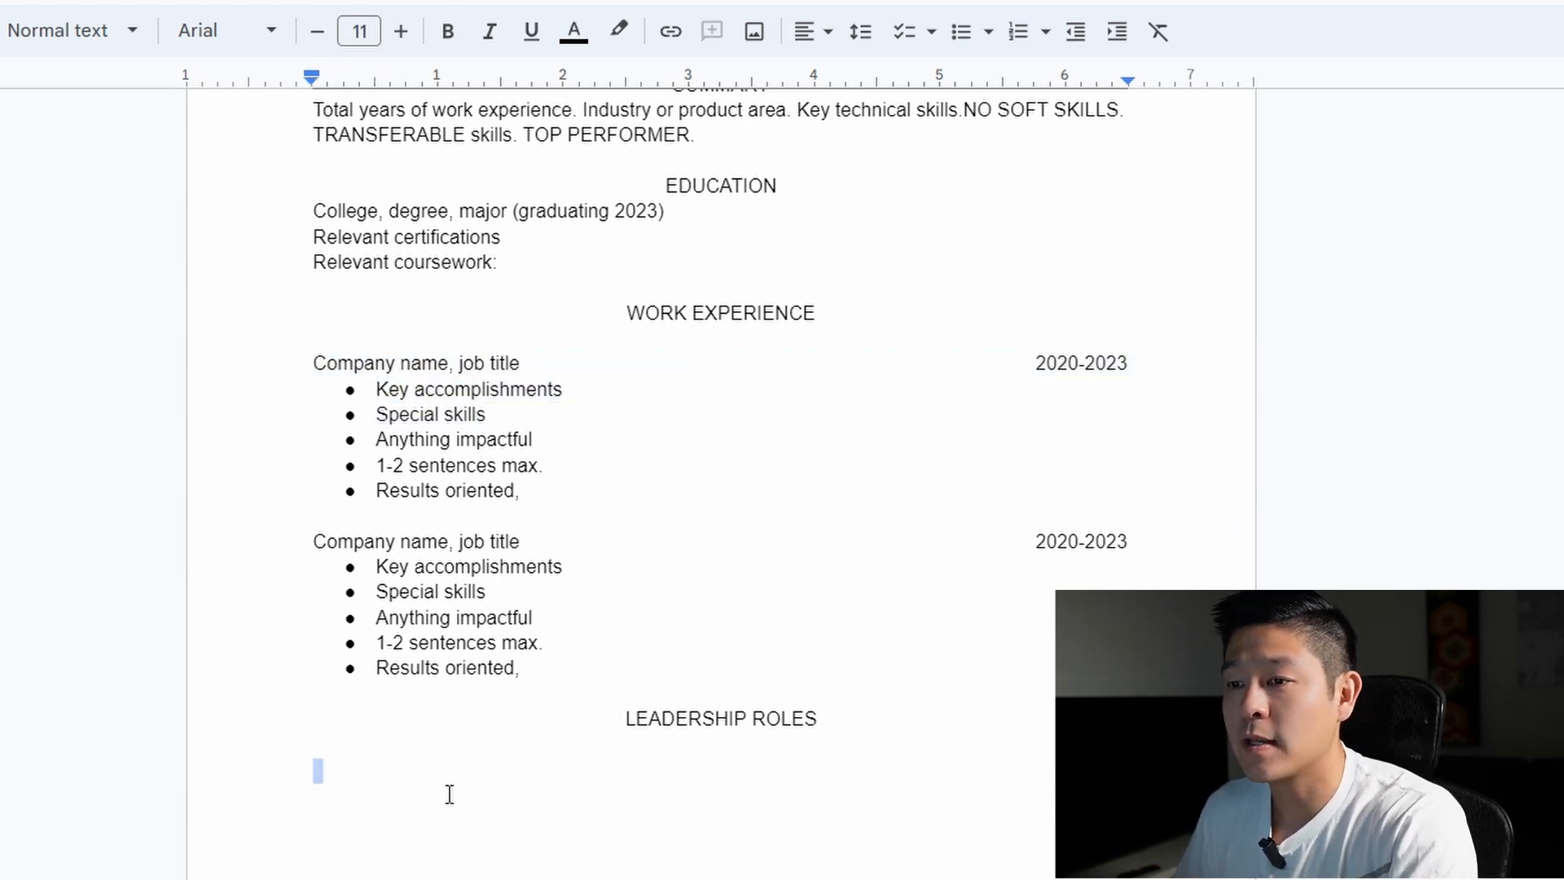
pyautogui.hotkey('ctrl', 'v')
pyautogui.moveTo(444, 770); pyautogui.dragTo(314, 770)
pyautogui.write('Organization name')
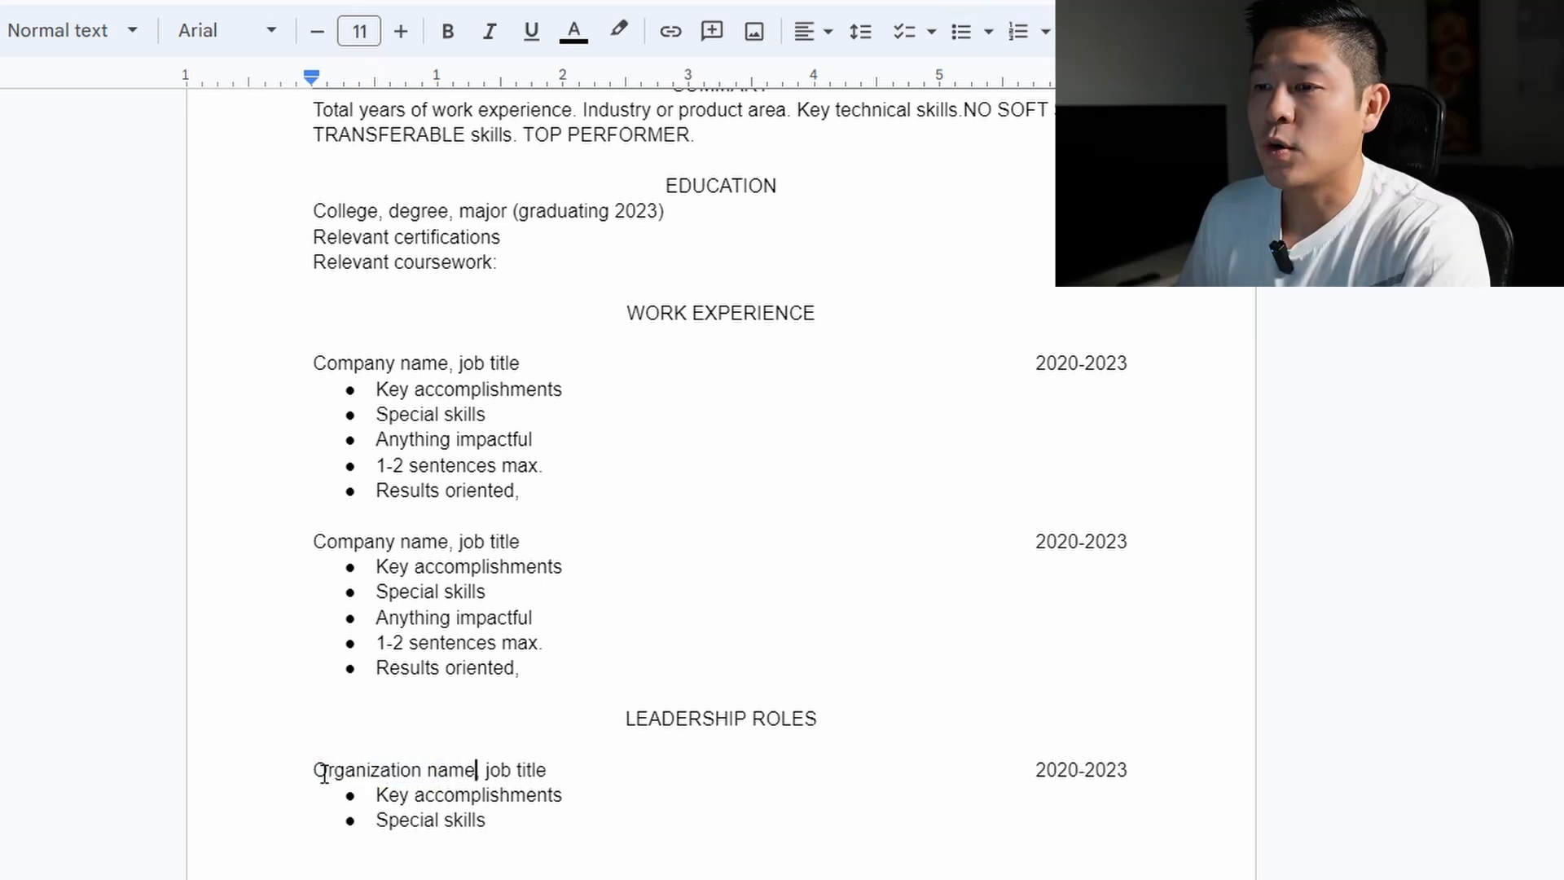
# Delete the word 'job' from the line and remove the Special skills bullet
pyautogui.doubleClick(499, 771)
pyautogui.press('BackSpace')
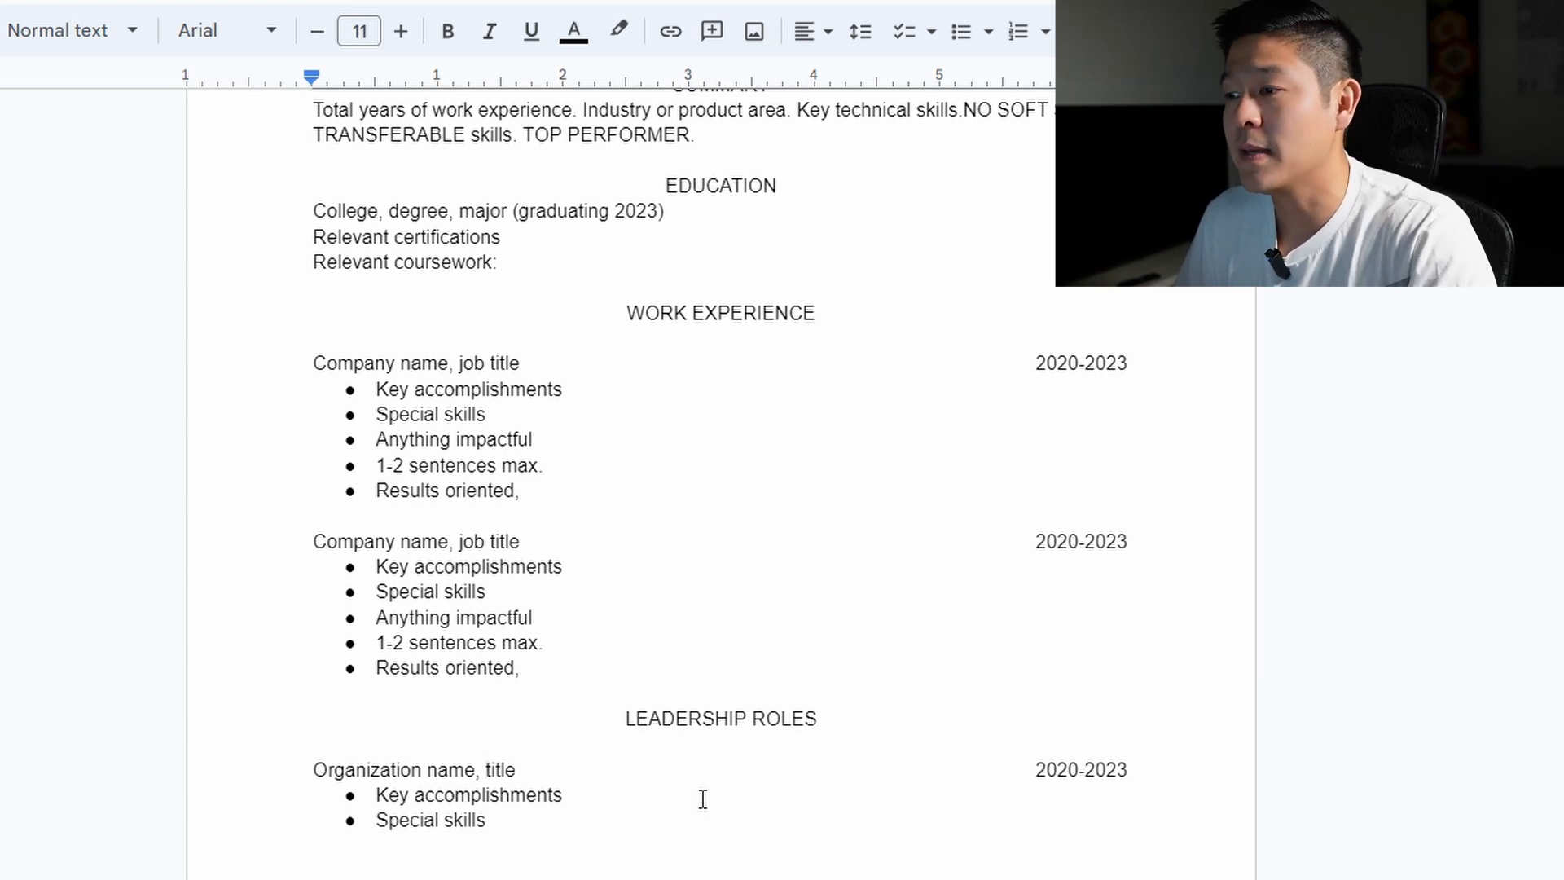
pyautogui.click(1074, 777)
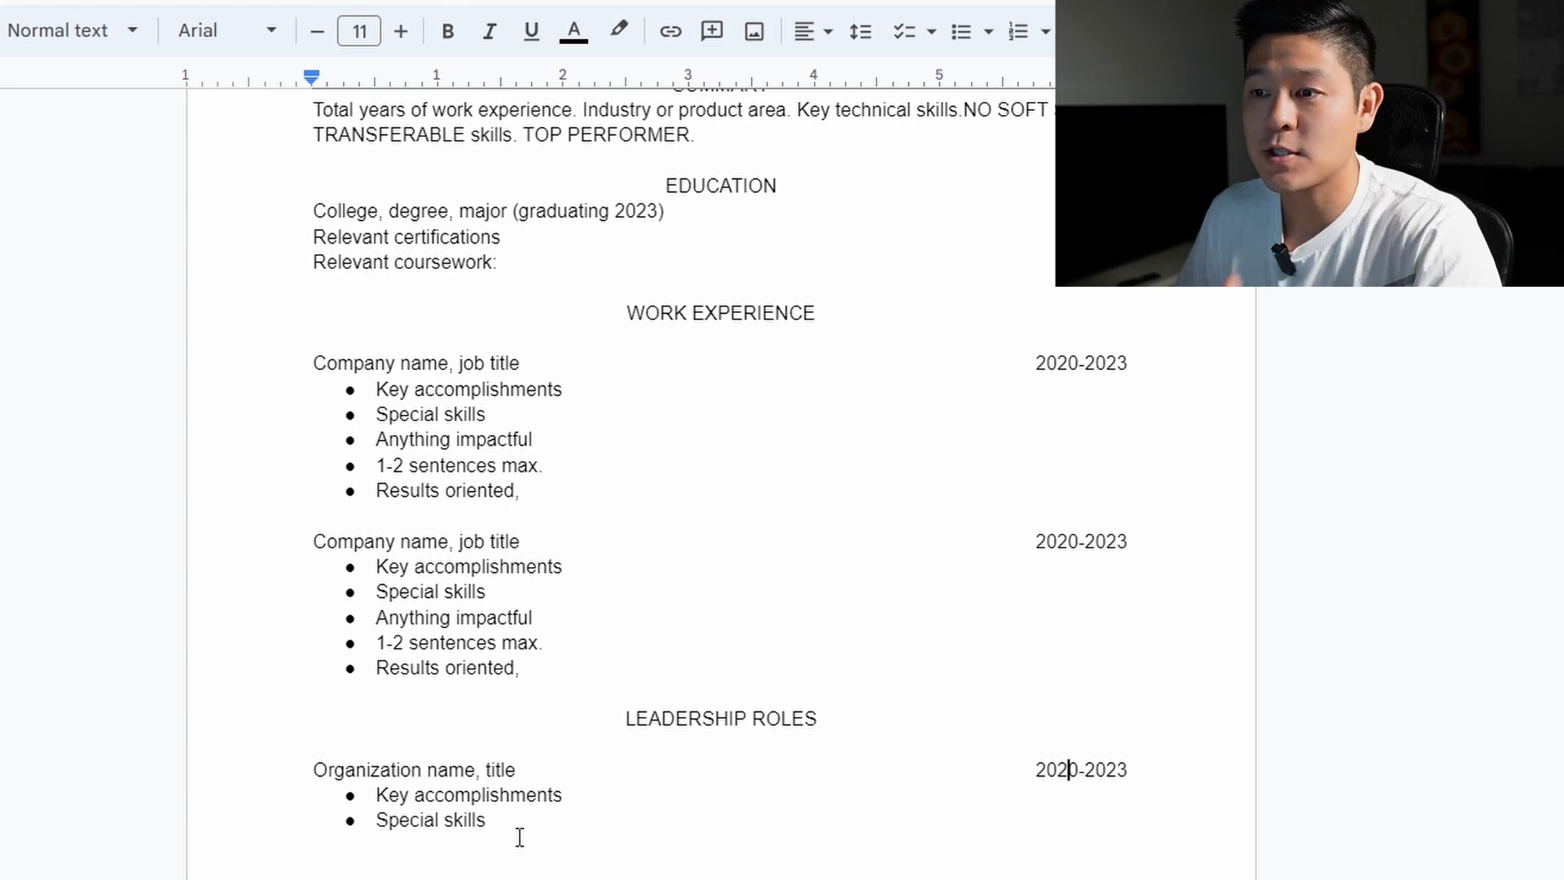
pyautogui.moveTo(520, 837); pyautogui.dragTo(347, 829)
pyautogui.press('BackSpace')
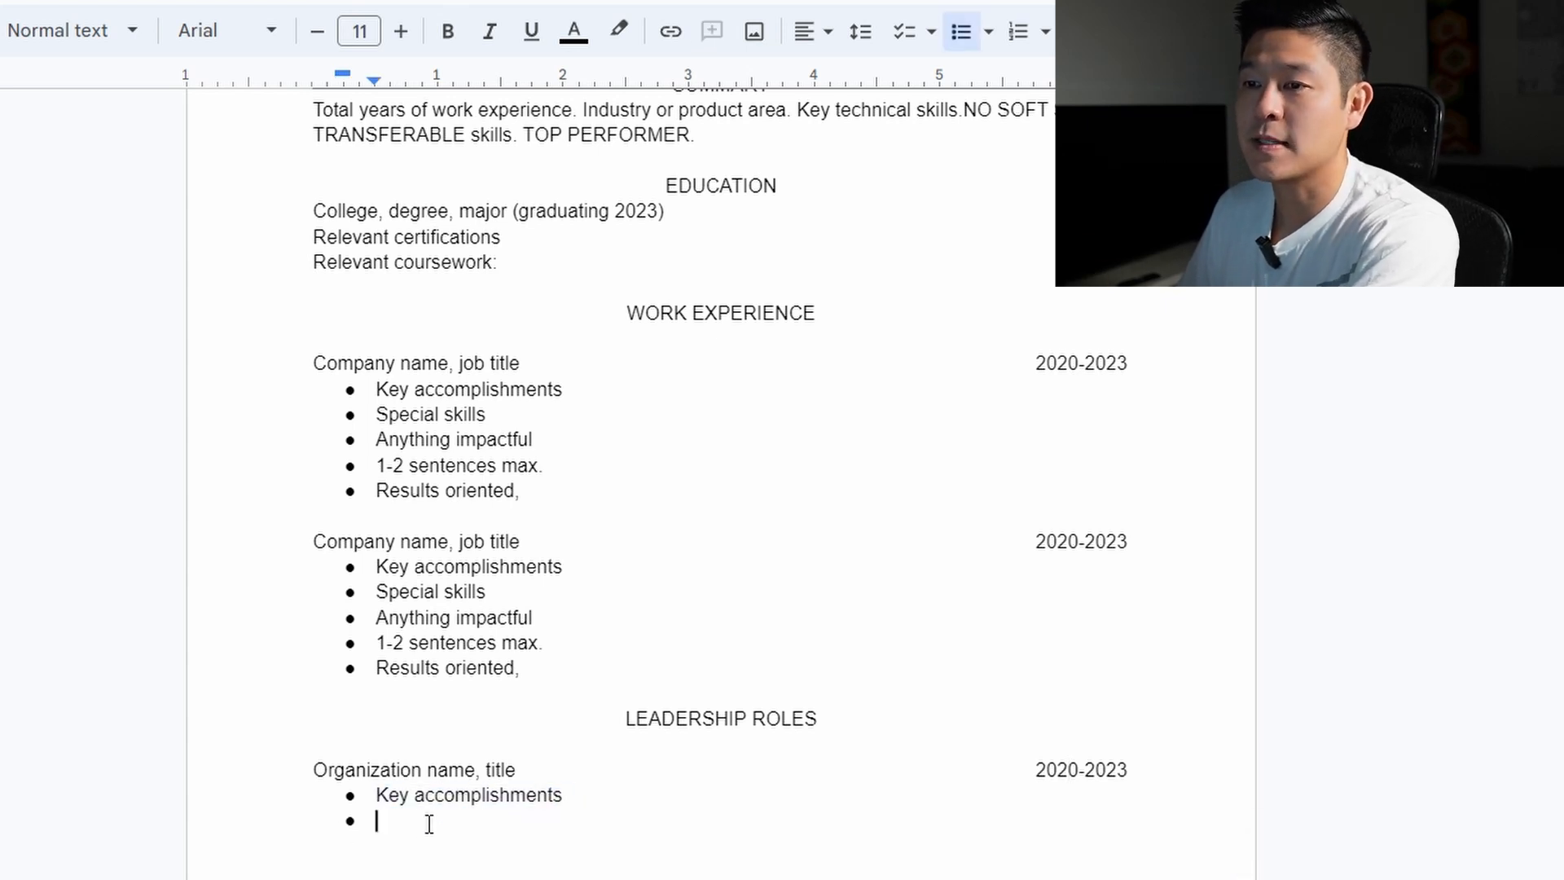
pyautogui.press('BackSpace')
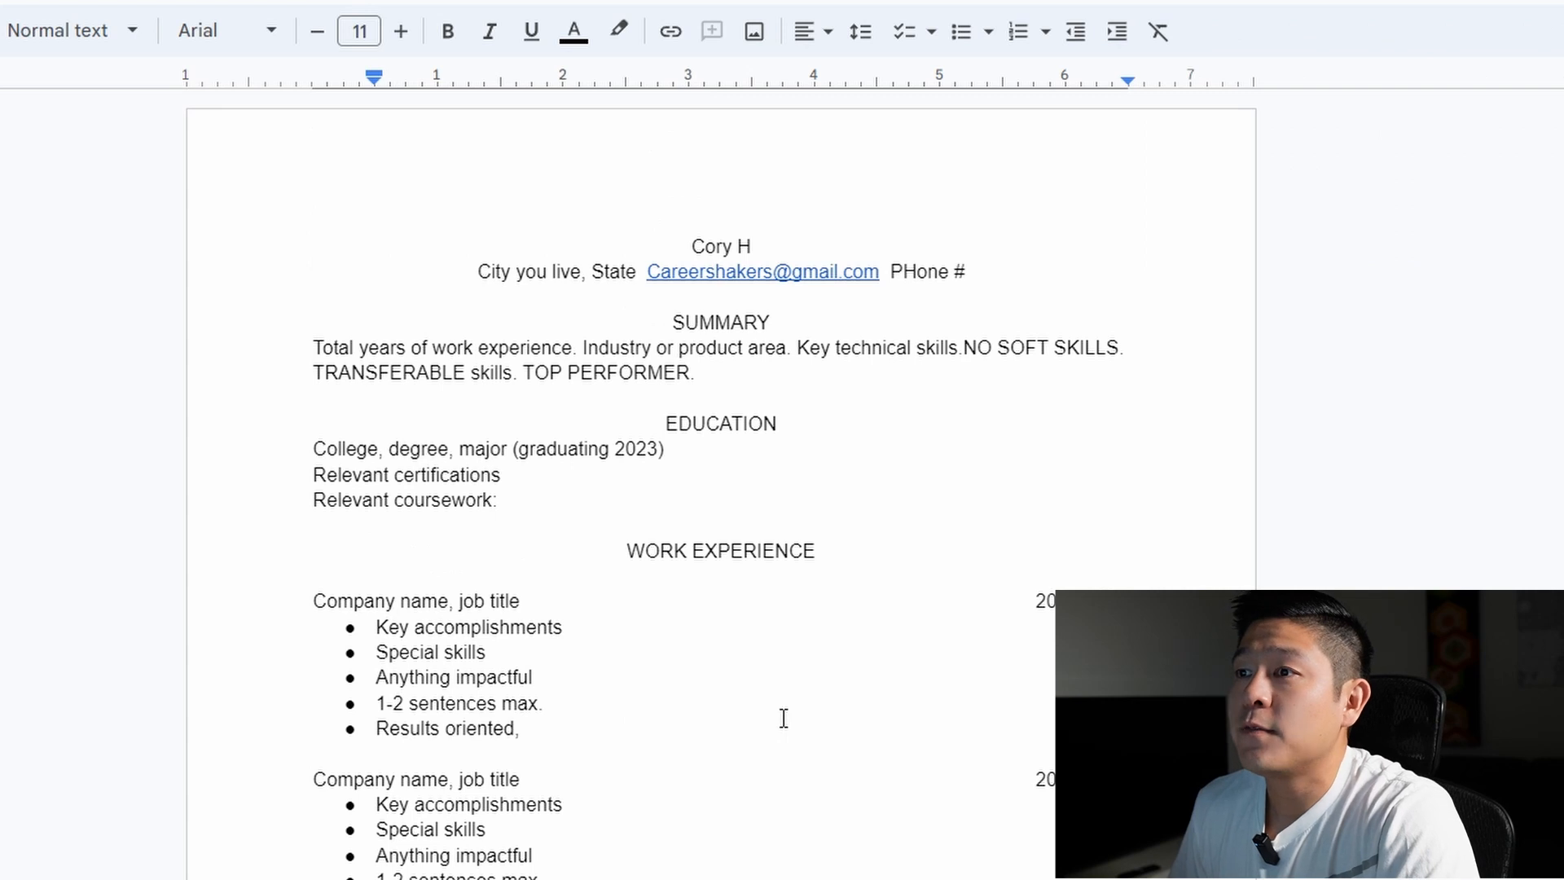
# Apply bold and underline to the SUMMARY heading, then to the EDUCATION heading
pyautogui.moveTo(787, 334); pyautogui.dragTo(663, 331)
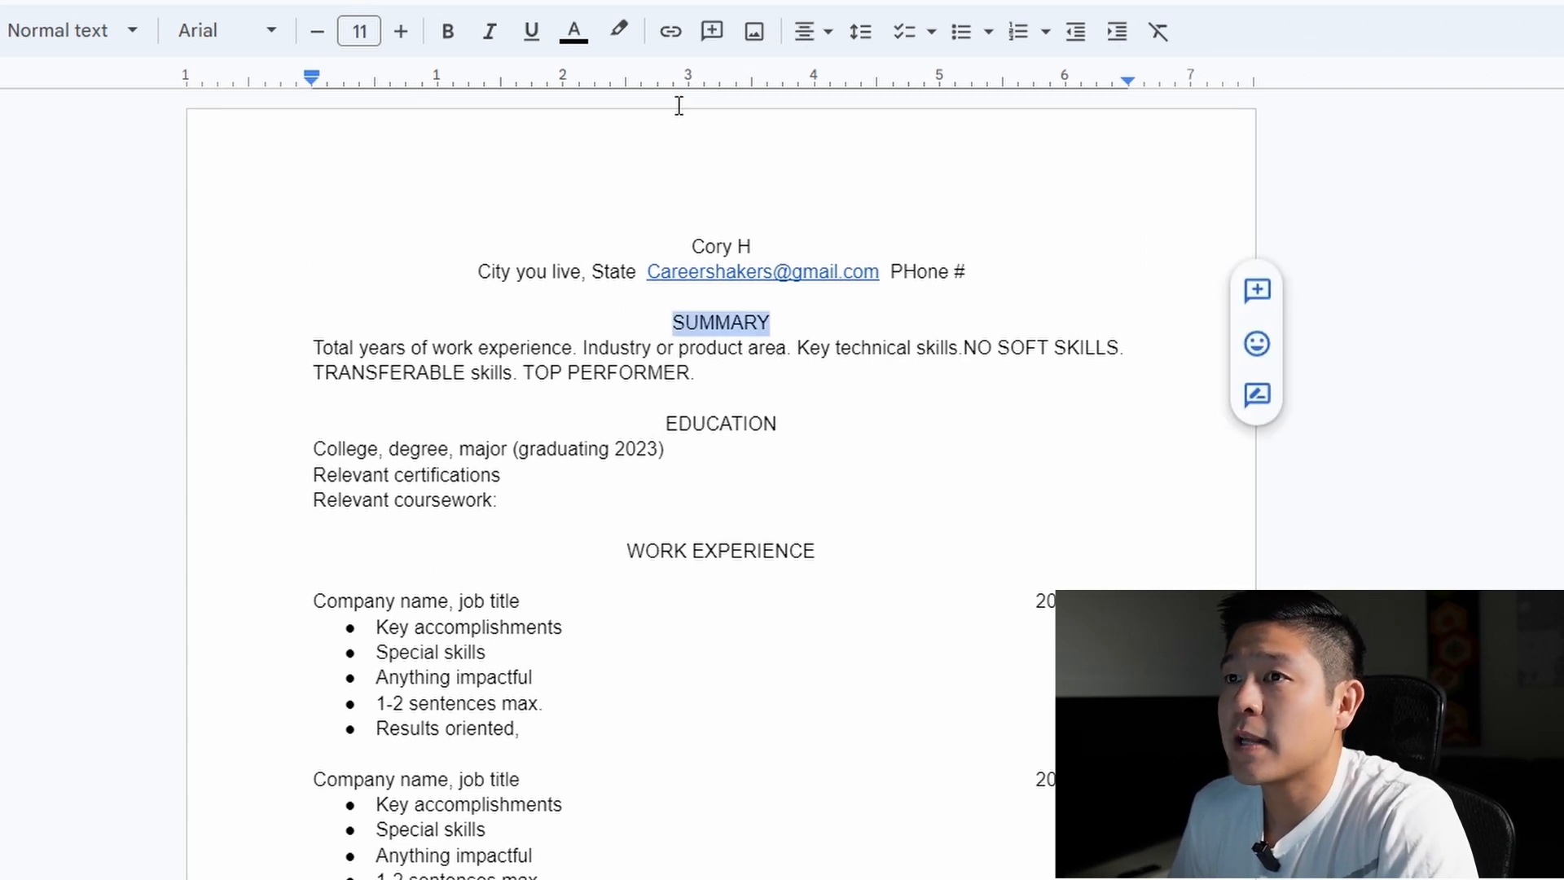
pyautogui.click(442, 33)
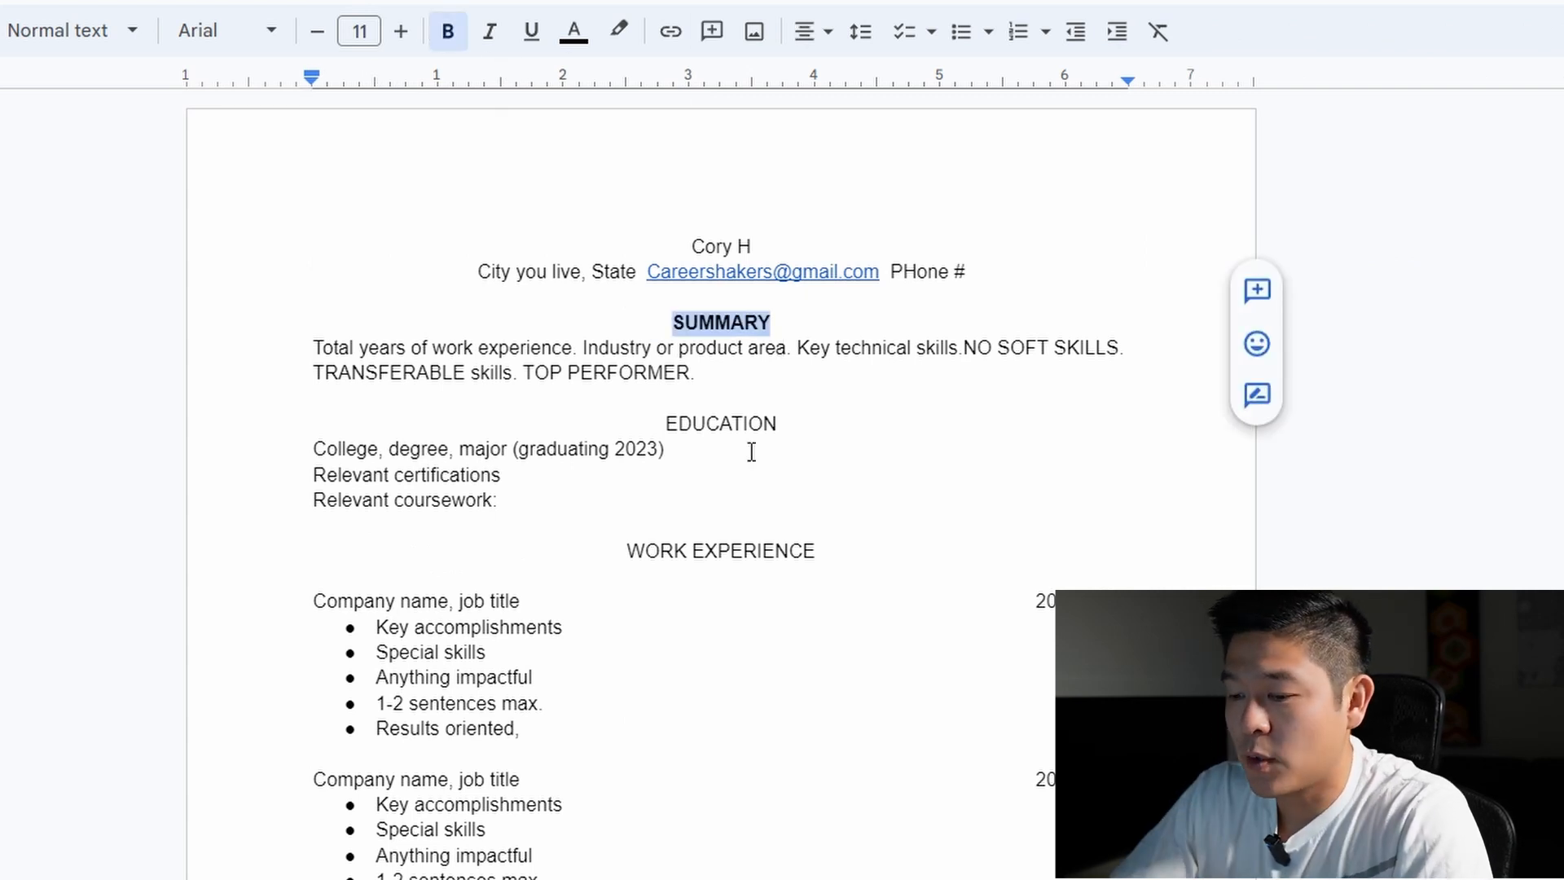
pyautogui.hotkey('ctrl', 'u')
pyautogui.moveTo(751, 452); pyautogui.dragTo(677, 438)
pyautogui.hotkey('ctrl', 'b')
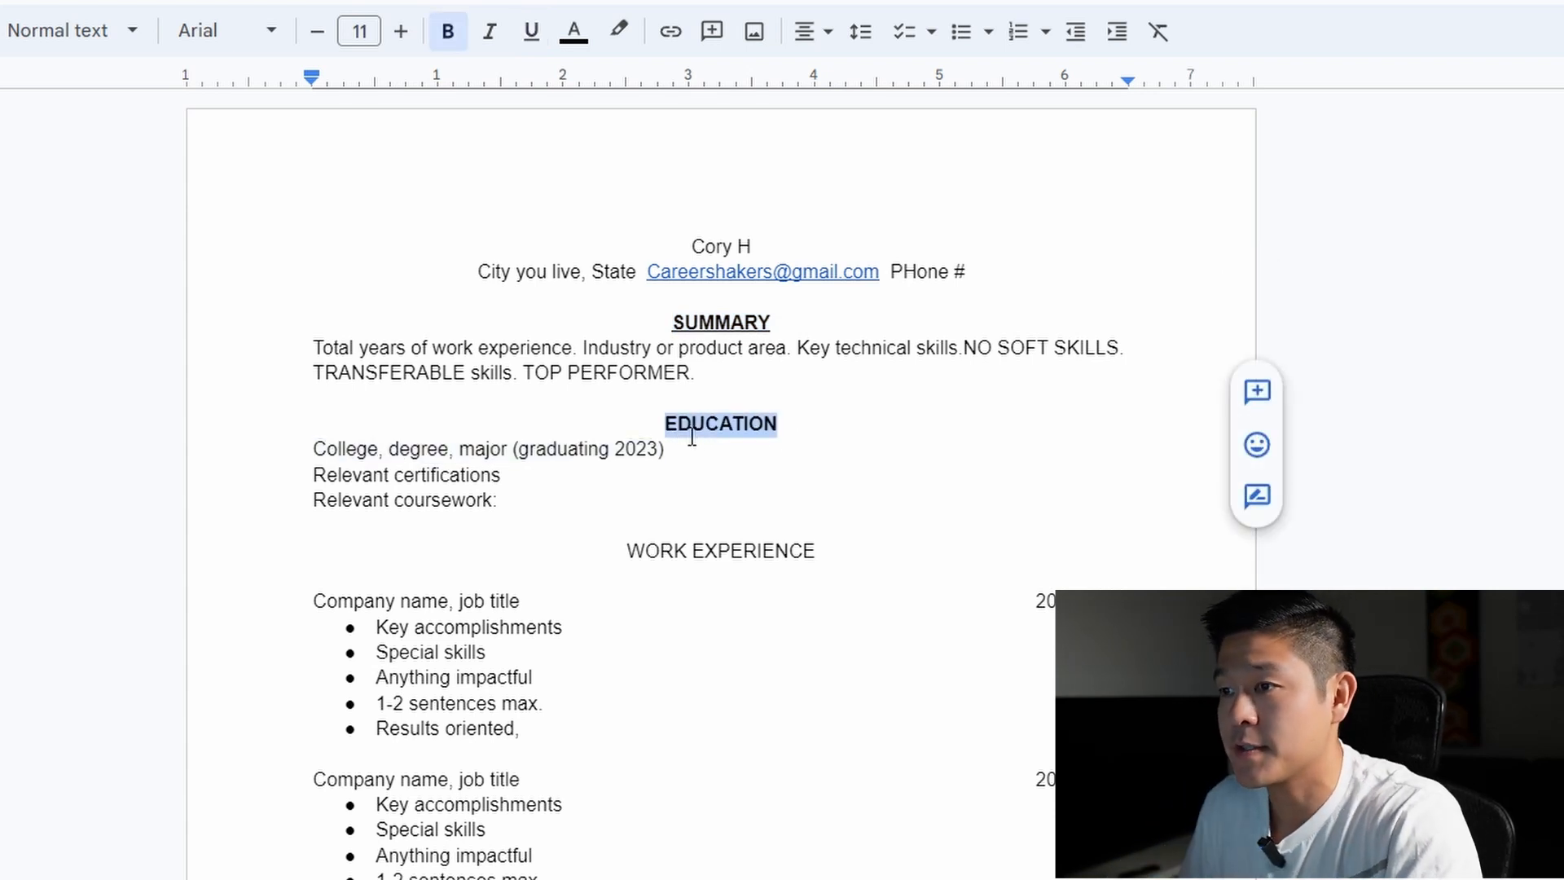
pyautogui.hotkey('ctrl', 'u')
pyautogui.click(773, 576)
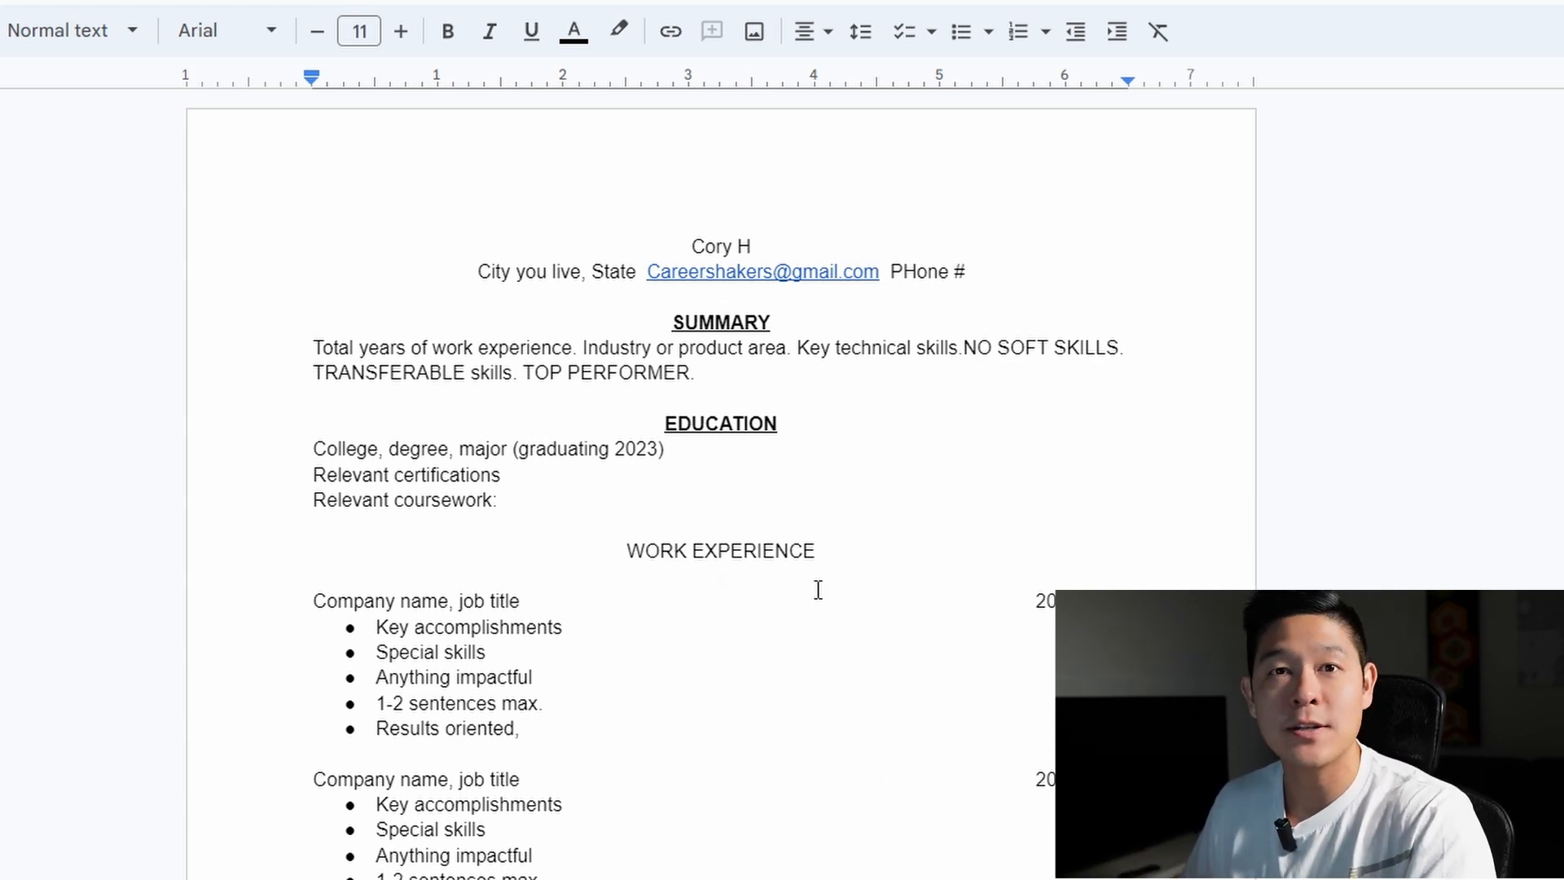
pyautogui.scroll(-2, 855, 582)
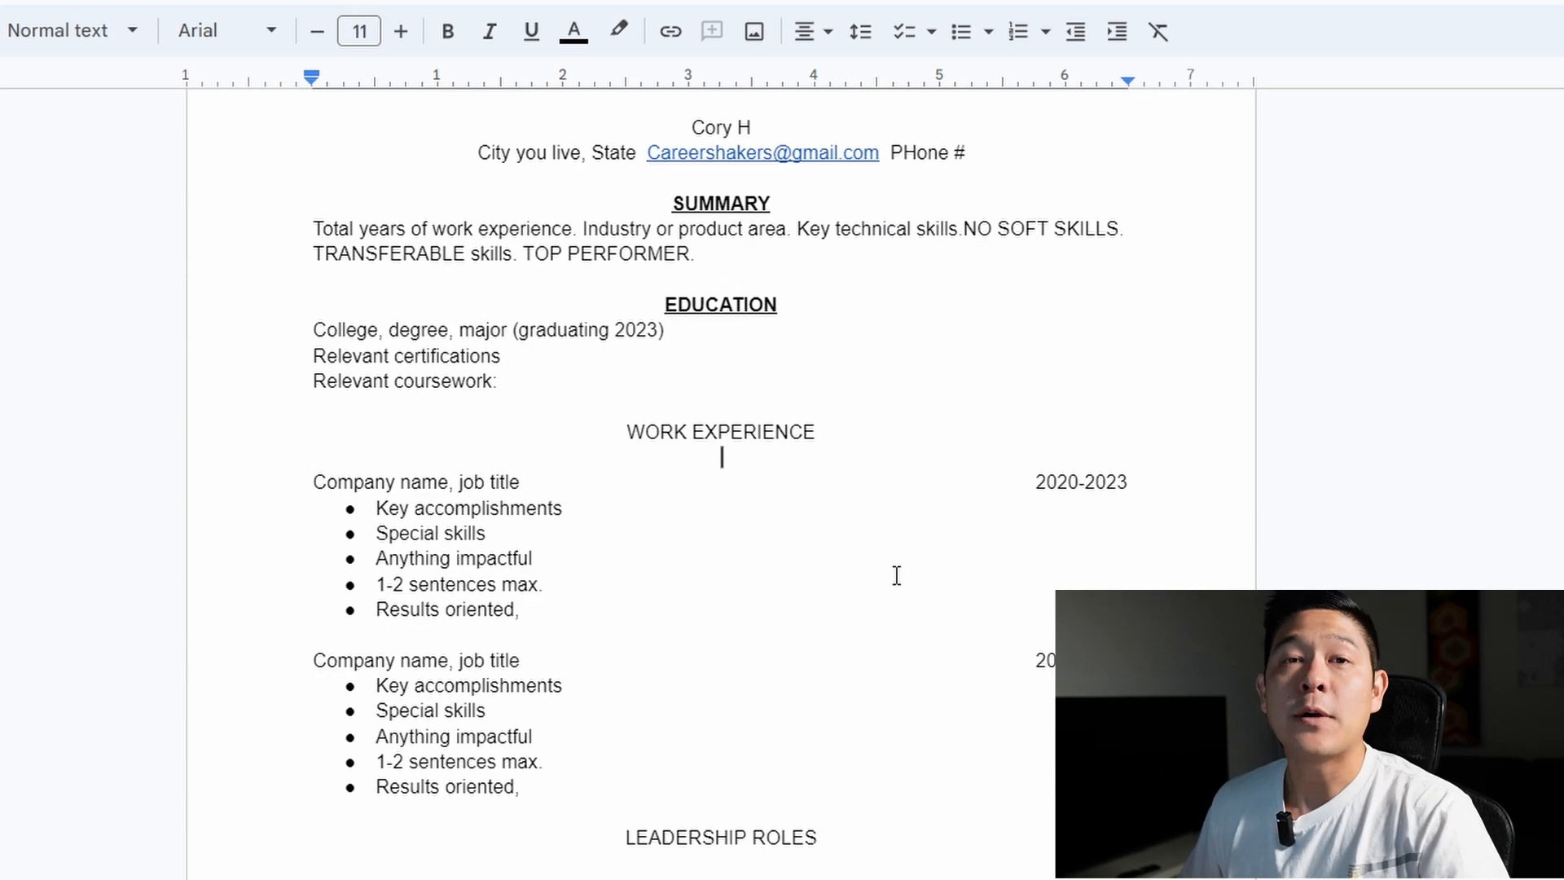